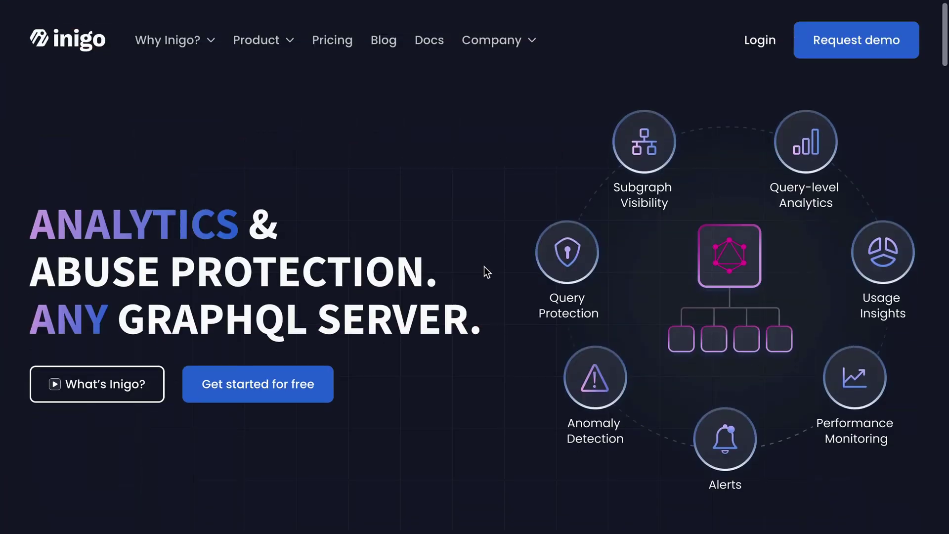
- Look through the Inigo homepage sections on GraphQL analytics, security, schema development and operating at scale
scroll(485, 266, down, 9)
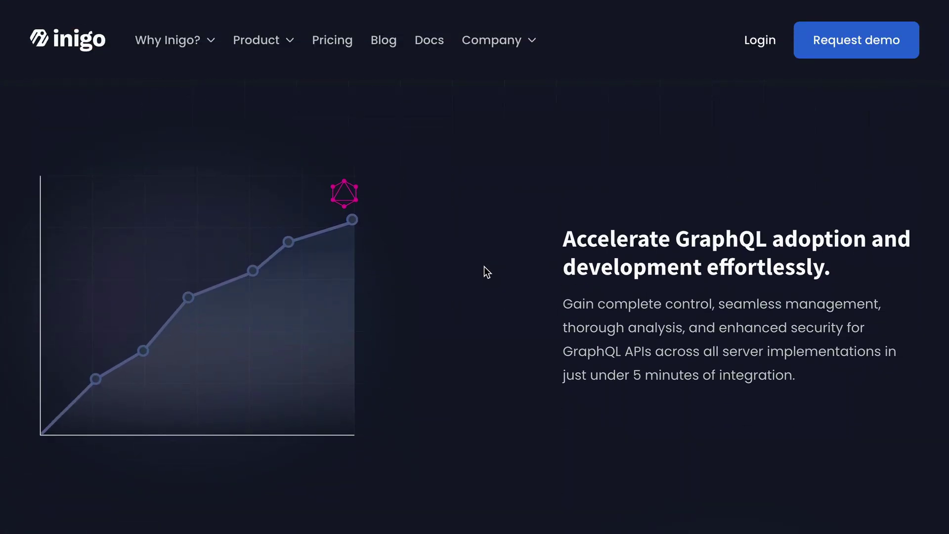
scroll(485, 267, down, 9)
scroll(484, 267, down, 6)
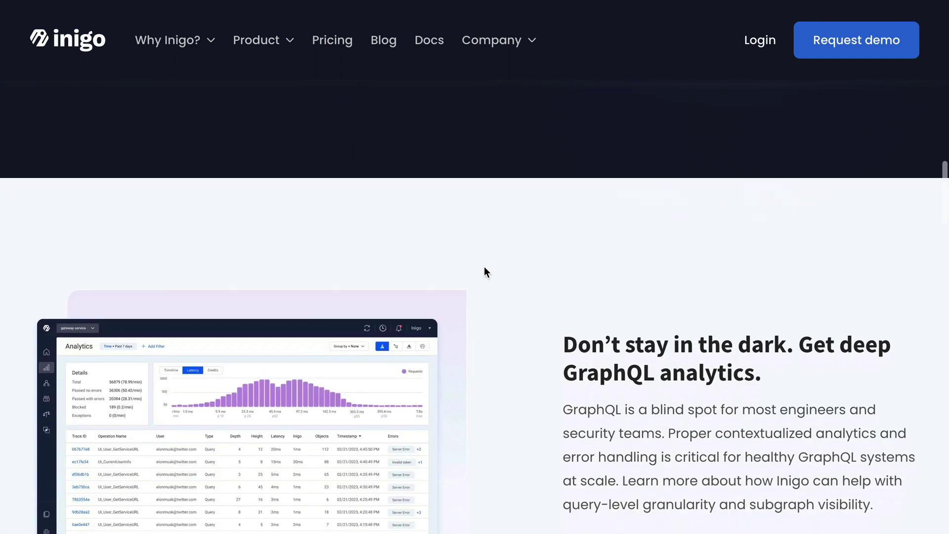
scroll(485, 268, down, 2)
scroll(485, 270, down, 8)
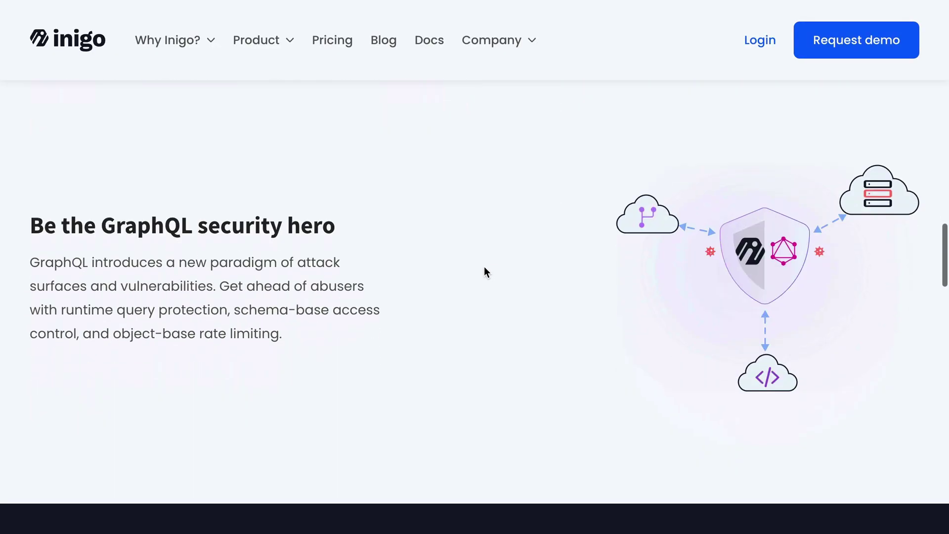
scroll(484, 271, down, 10)
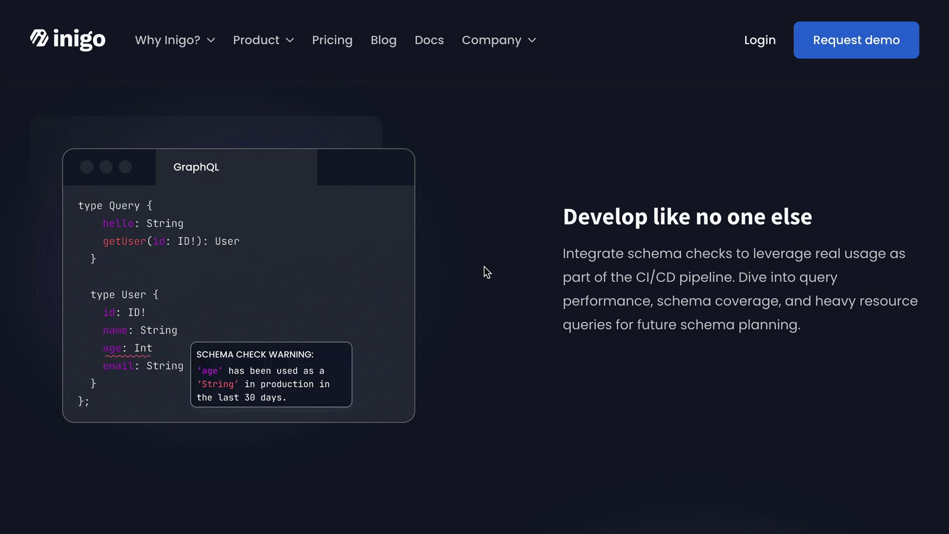
scroll(484, 266, down, 3)
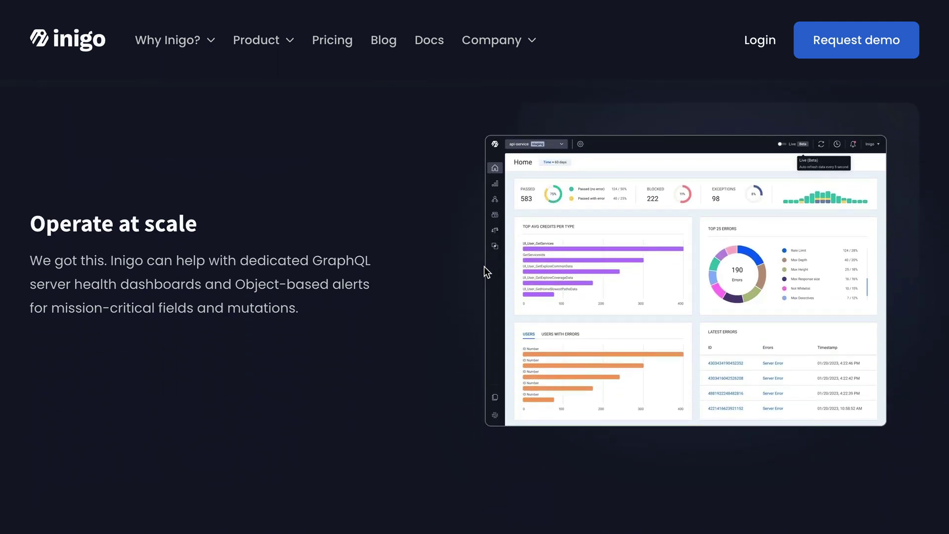
scroll(484, 267, down, 5)
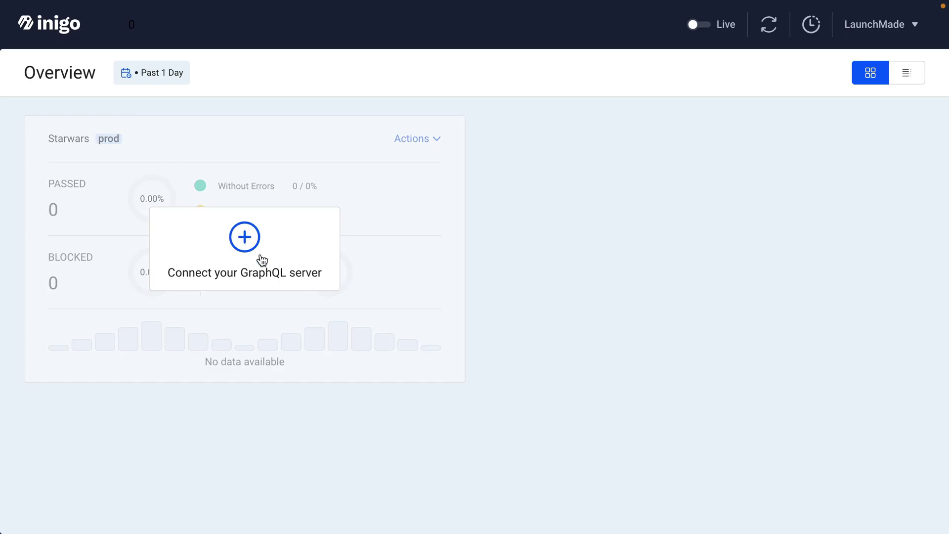
- Start a new GraphQL server connection named CartQL with the Hosted server type and continue to the review stage
click(262, 259)
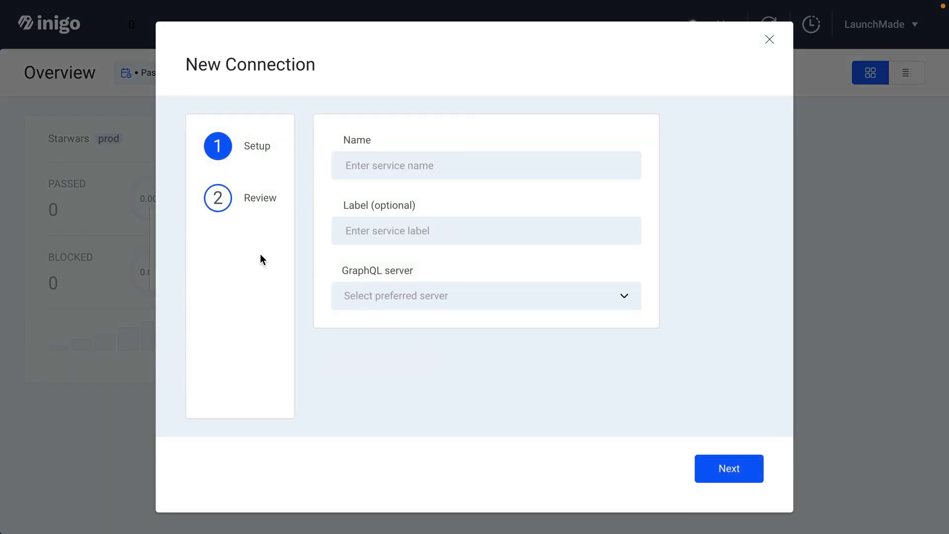
click(382, 171)
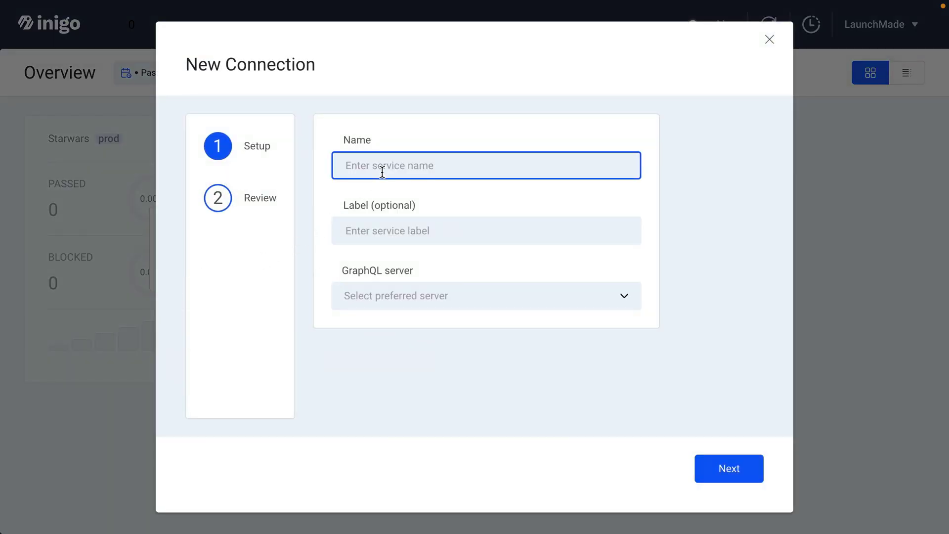
text(CartQL)
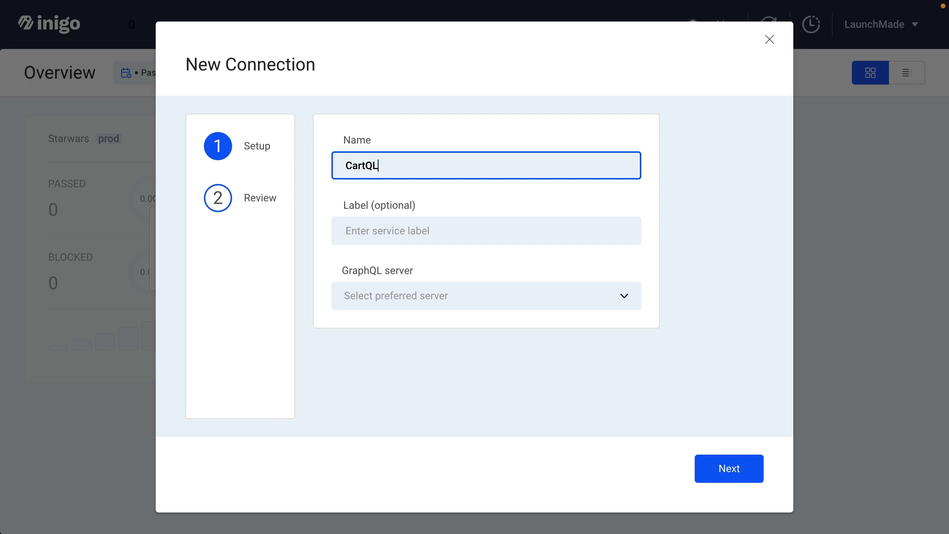
click(410, 295)
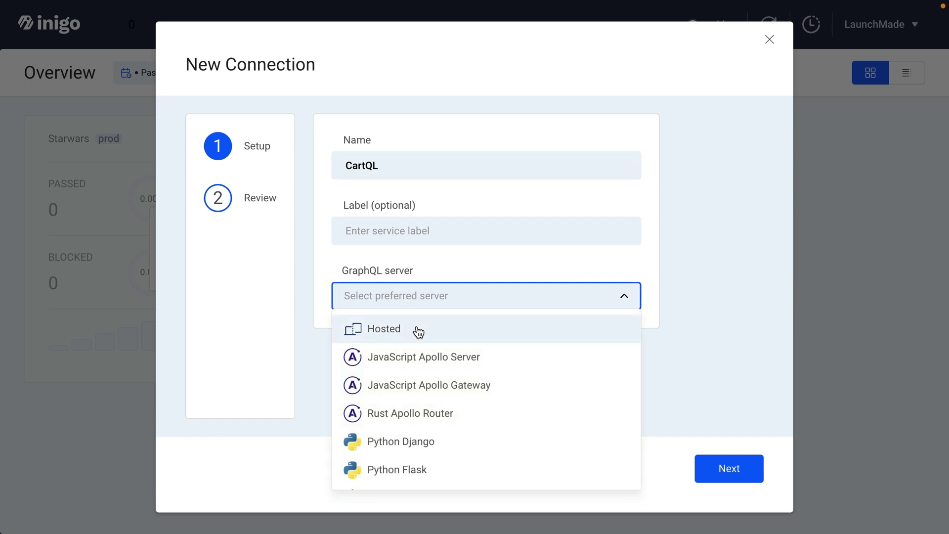
scroll(528, 395, down, 1)
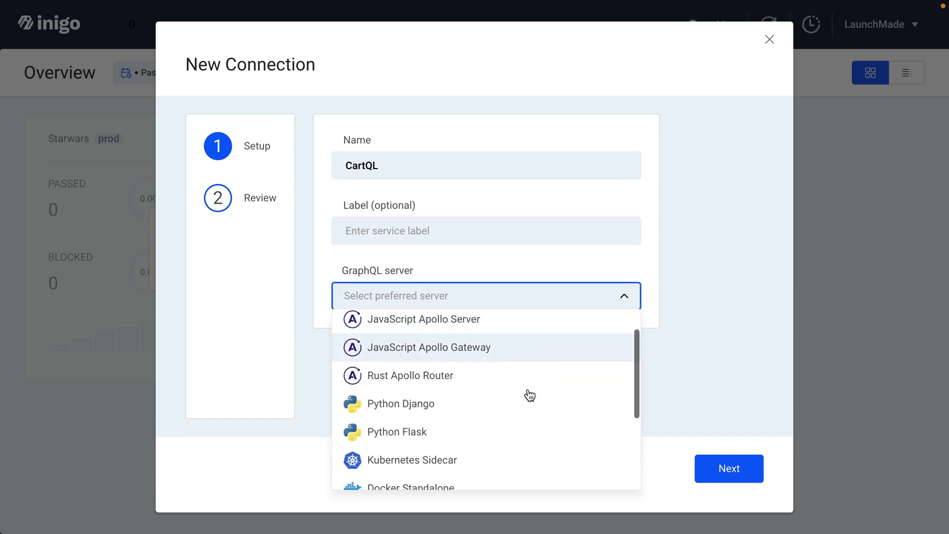
scroll(529, 395, down, 4)
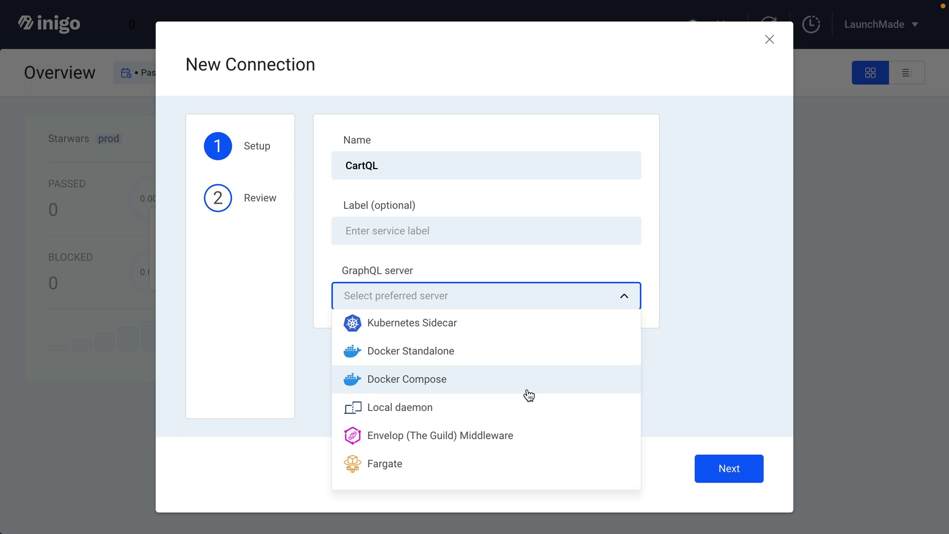
scroll(528, 395, up, 5)
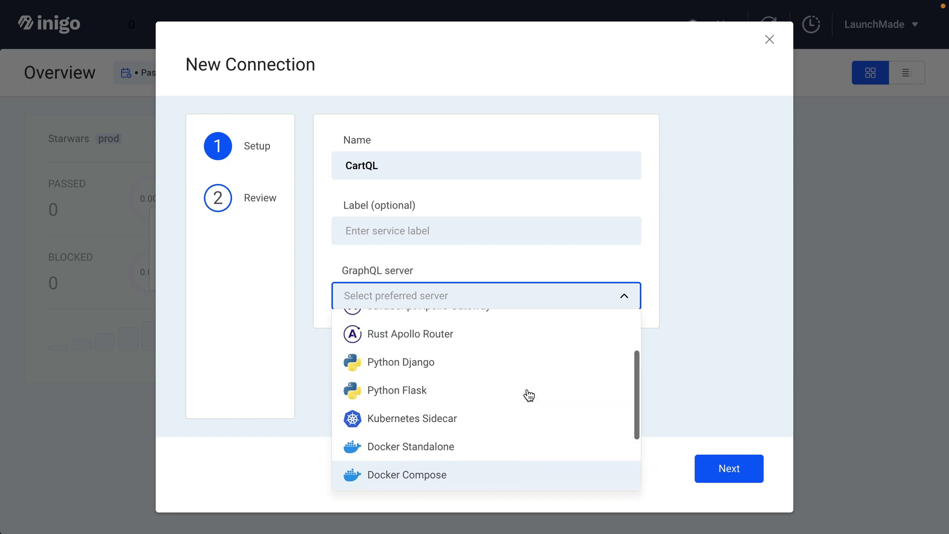
click(534, 339)
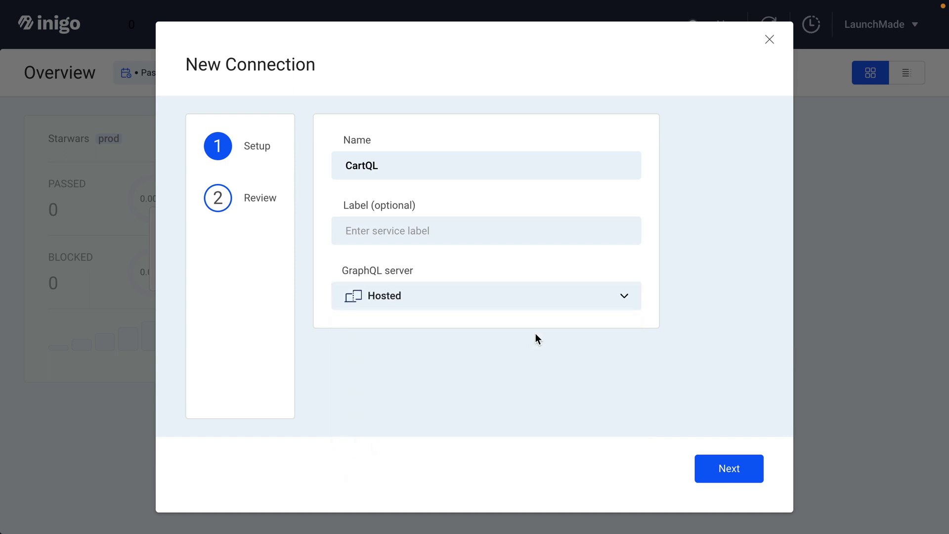
click(729, 476)
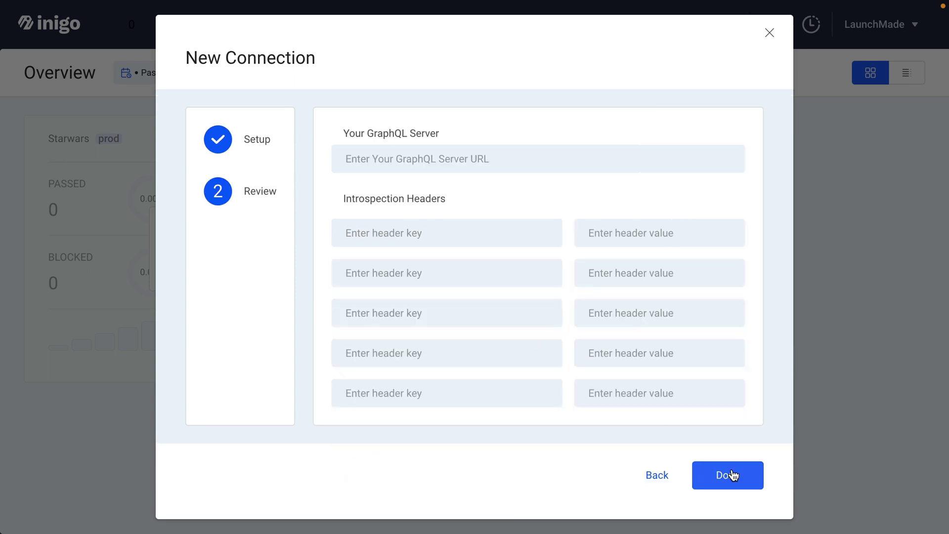
click(408, 150)
text(https://api.cartql.com)
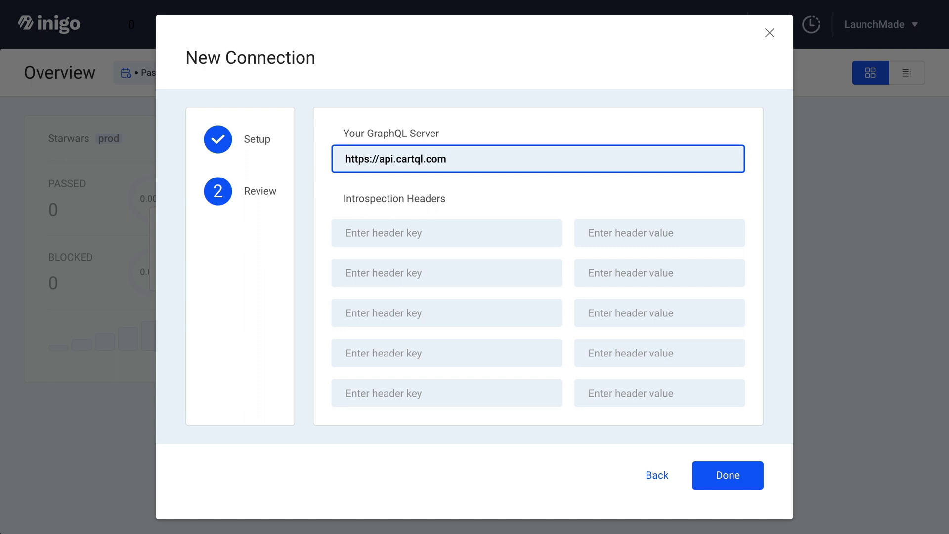
click(704, 476)
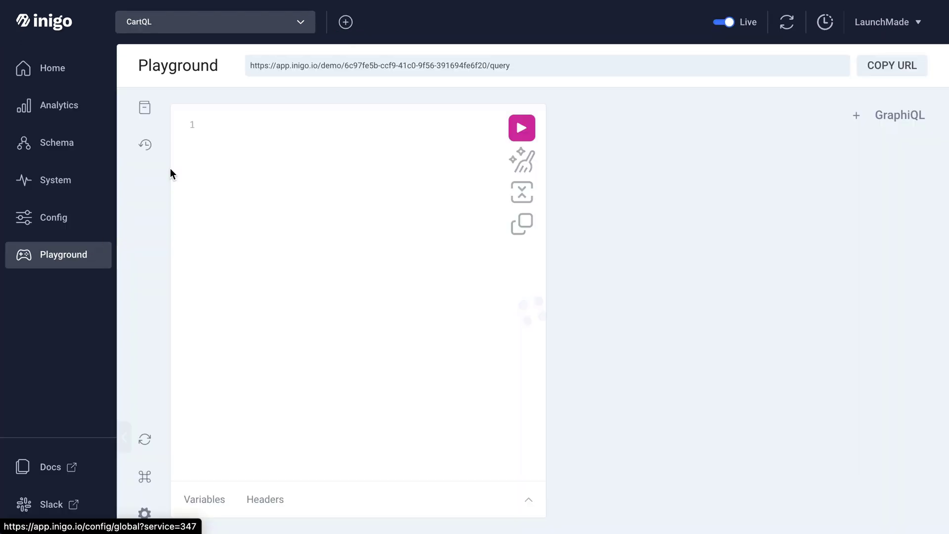
- Examine the playground's endpoint URL and the schema documentation for the cart query, then close the documentation
drag(249, 65, 528, 65)
click(528, 68)
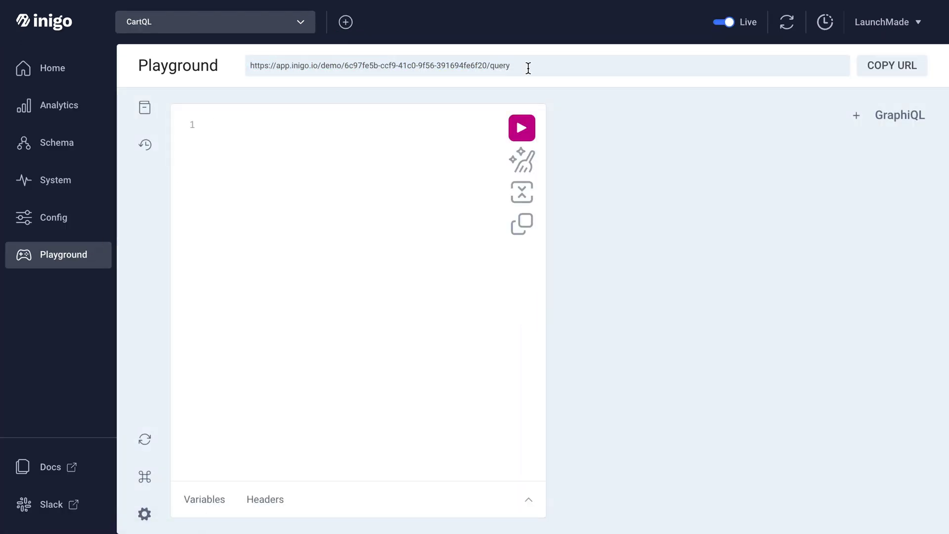
click(144, 107)
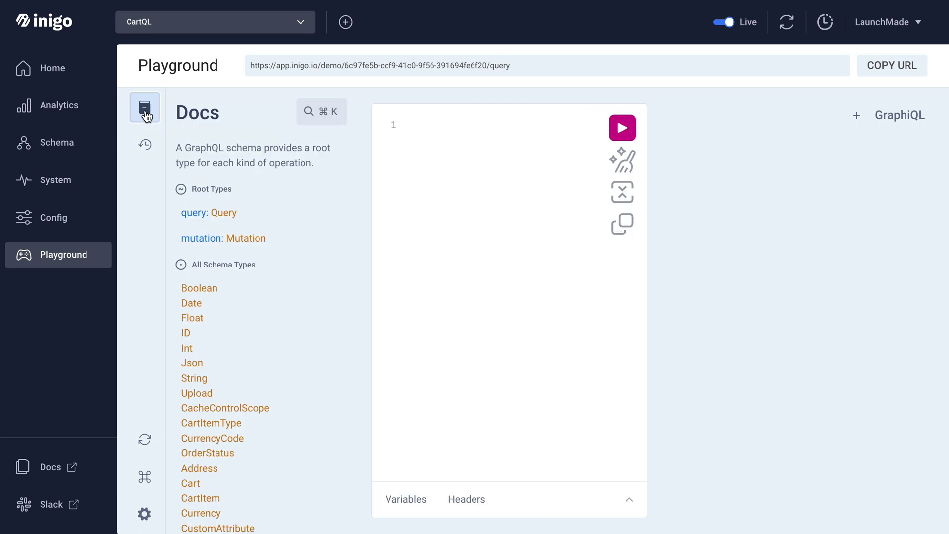
click(223, 209)
click(192, 187)
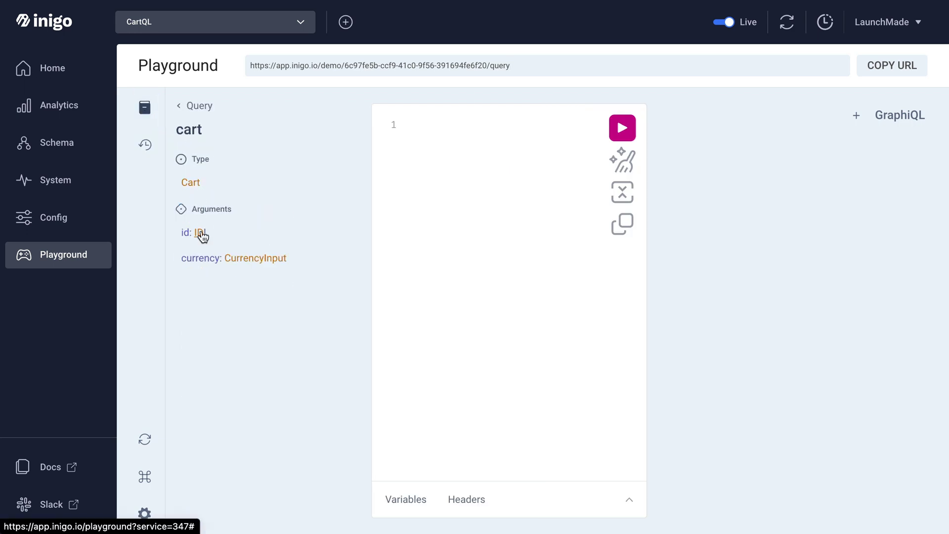
click(144, 107)
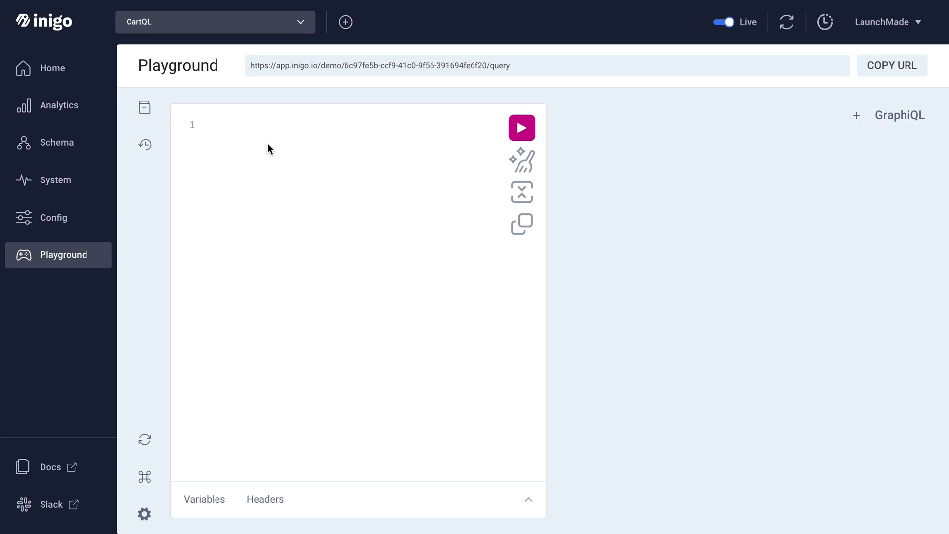
- Write a playground query for cart with id "wtf" that requests the createdAt field
text((id: )
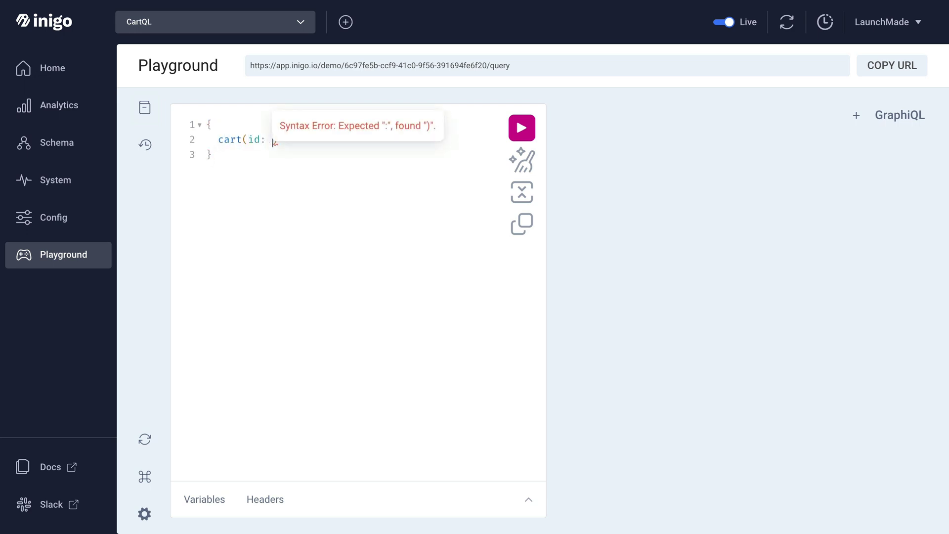
text("wtf") {)
key(Return)
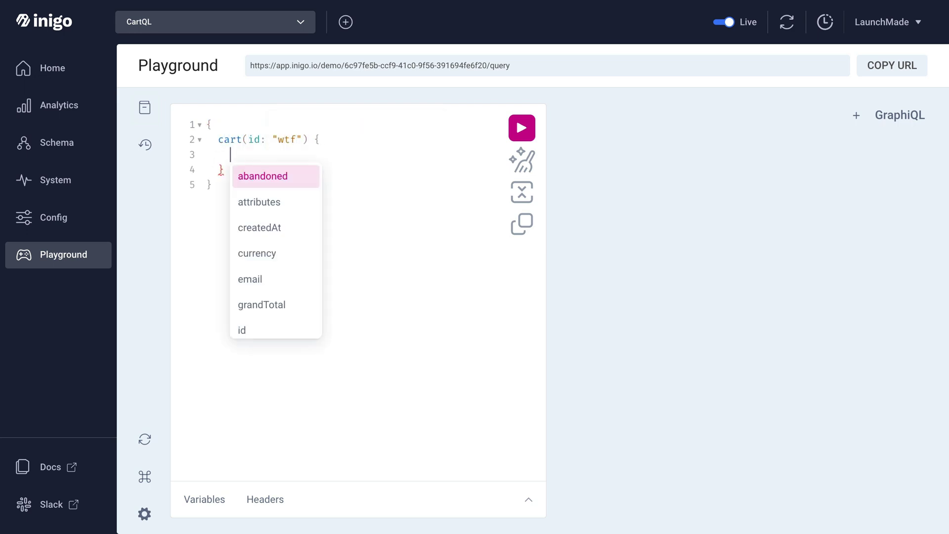
text(createdAt)
key(Return)
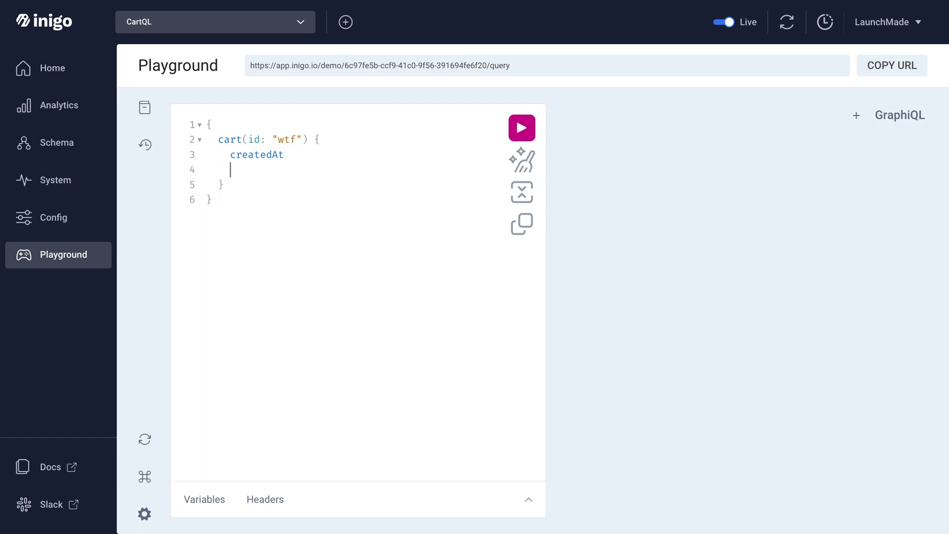
- Add a subTotal selection with amount and formatted to the cart query and run it
text(subTotal{)
key(Return)
text(amount)
key(Return)
text(formatted)
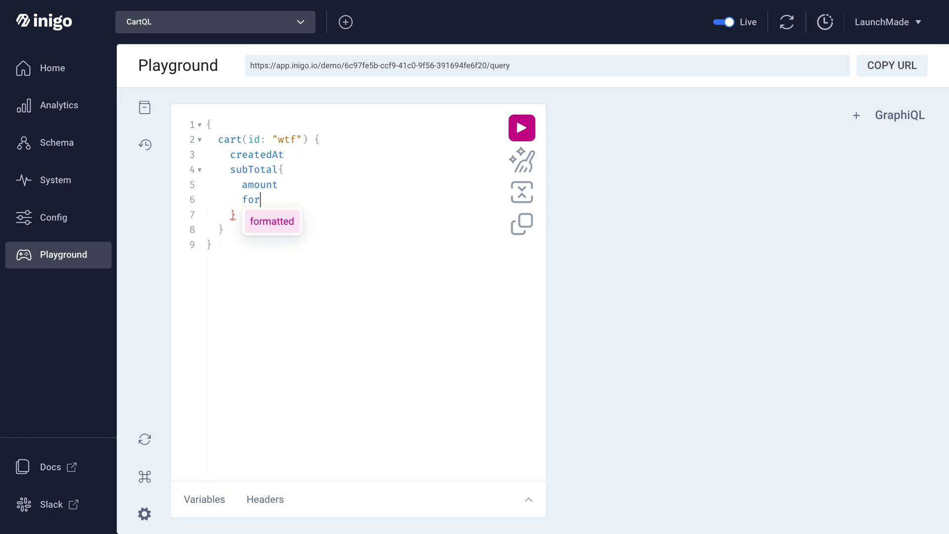
click(525, 130)
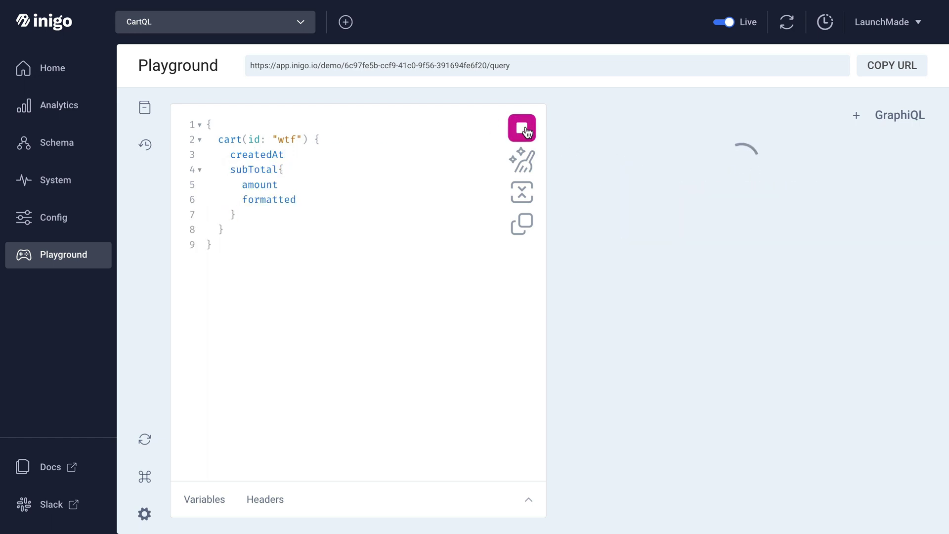
- Remove the id argument from the cart query and run the query without it
click(301, 139)
key(BackSpace)
key(BackSpace)
key(BackSpace)
key(BackSpace)
key(BackSpace)
key(BackSpace)
key(BackSpace)
key(BackSpace)
key(BackSpace)
key(BackSpace)
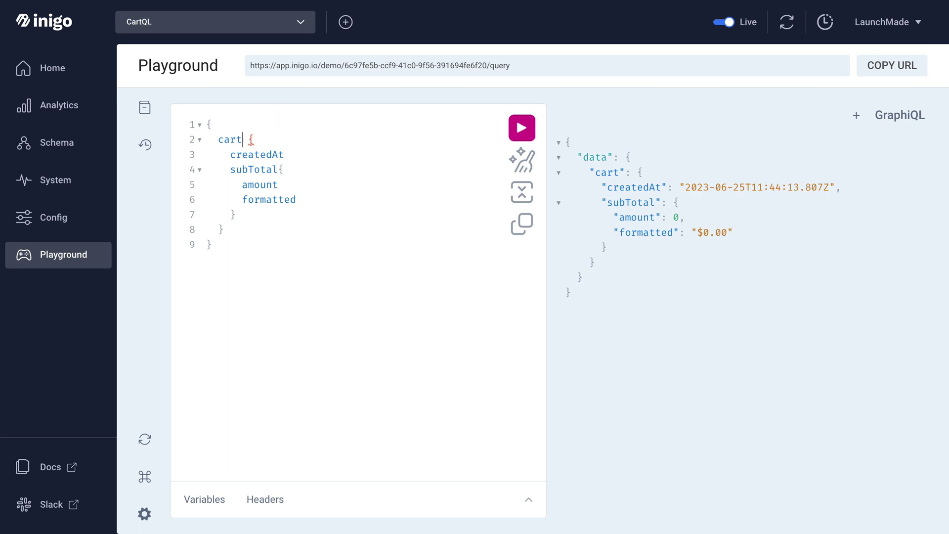
click(522, 127)
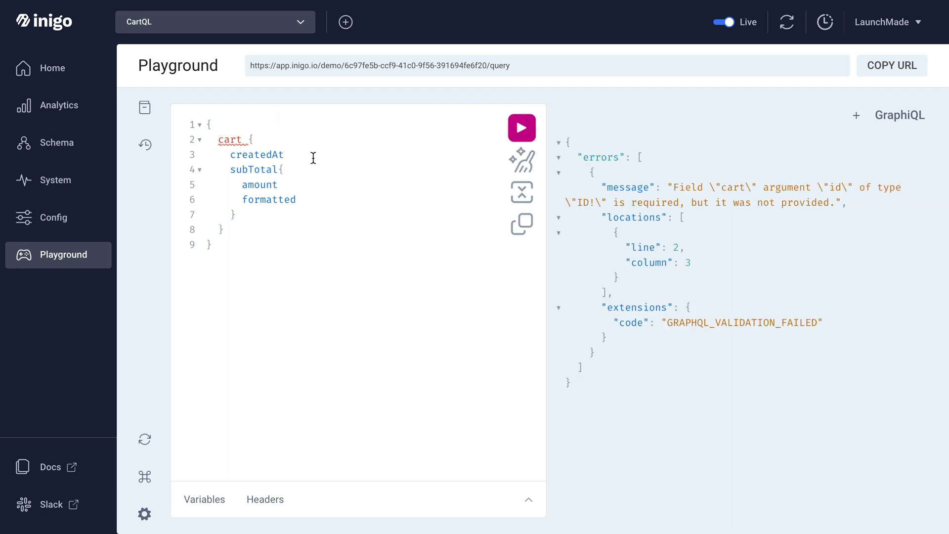
- Shorten the createdAt field to the invalid name createdA, run the query and review the returned errors
click(313, 156)
key(BackSpace)
click(515, 140)
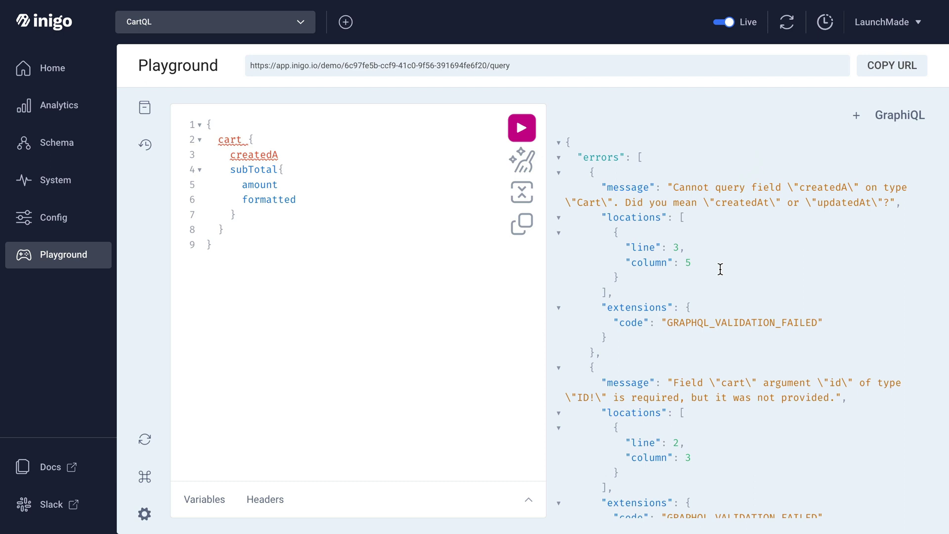
scroll(720, 269, down, 3)
scroll(720, 268, up, 3)
- Open the CartQL service's analytics and examine the request totals and the timeline chart
click(81, 115)
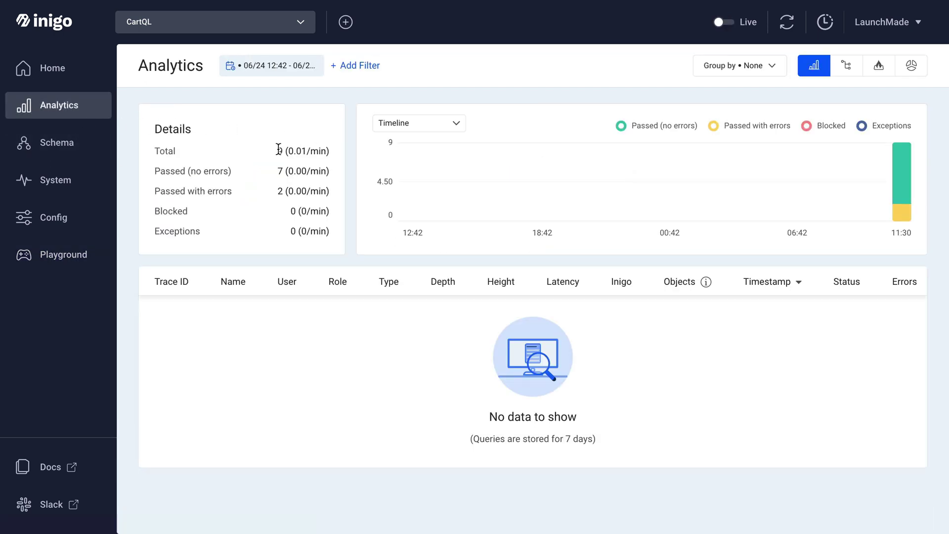
triple_click(279, 149)
click(334, 151)
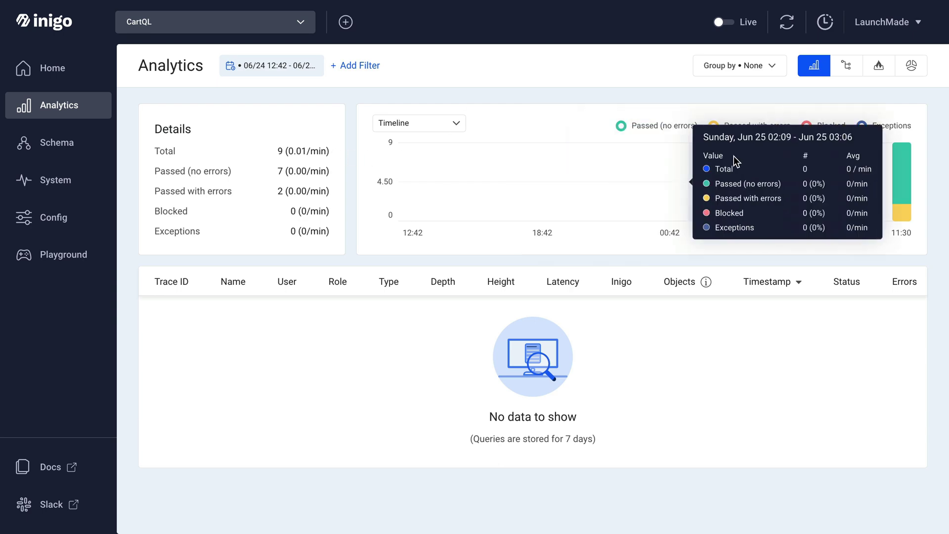
mouse_move(897, 170)
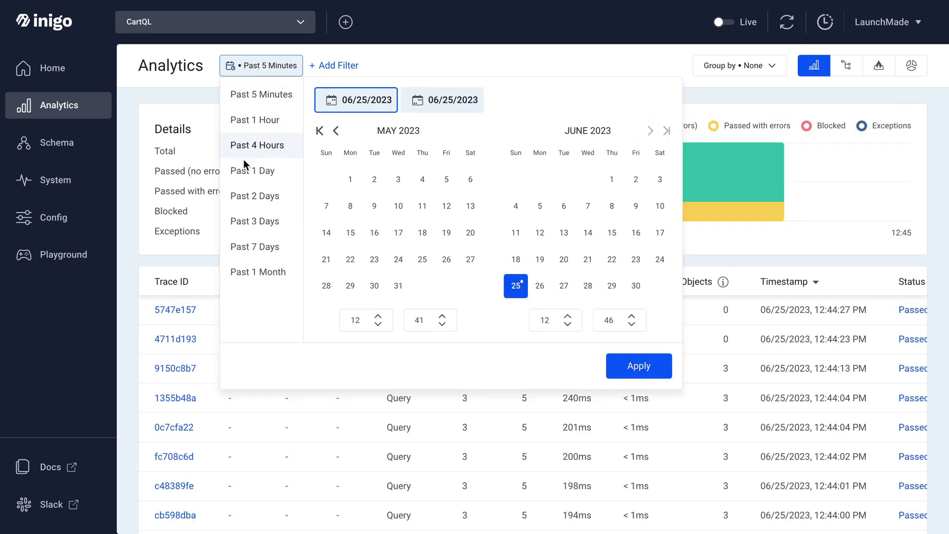
- Set the analytics time range to Past 1 Day and bring the query list's status and error columns into view
click(246, 169)
scroll(338, 313, down, 1)
scroll(826, 341, right, 3)
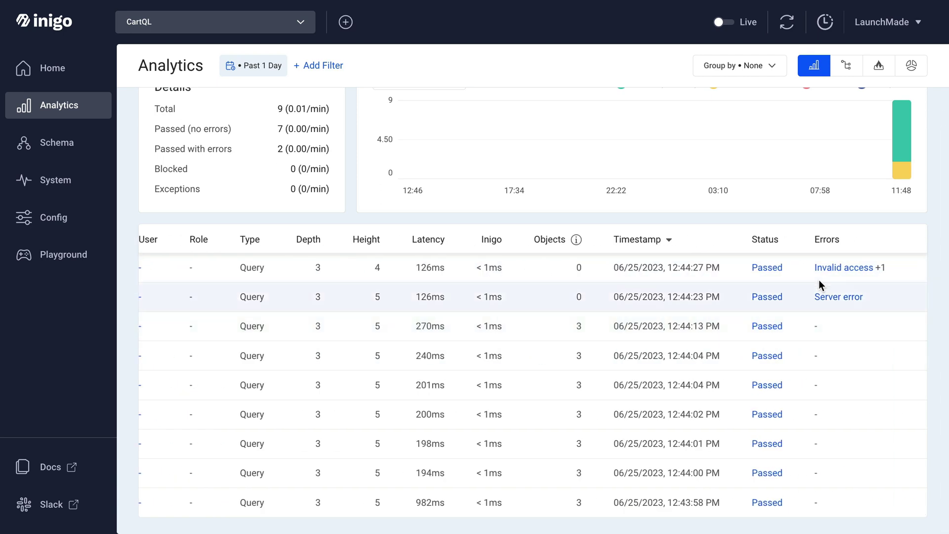
- Inspect the error details of the query flagged with invalid access, including the offending field path, and close them
click(822, 267)
double_click(428, 226)
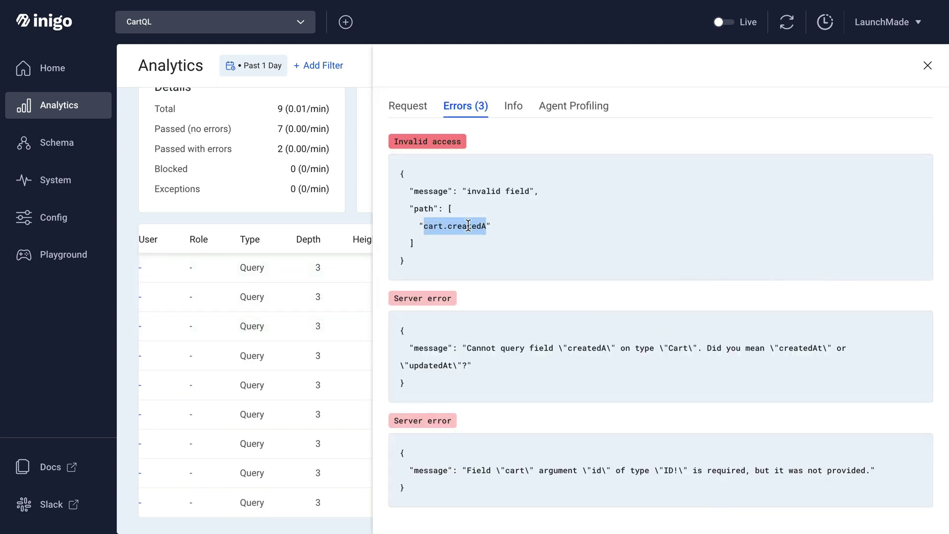
click(471, 233)
key(Escape)
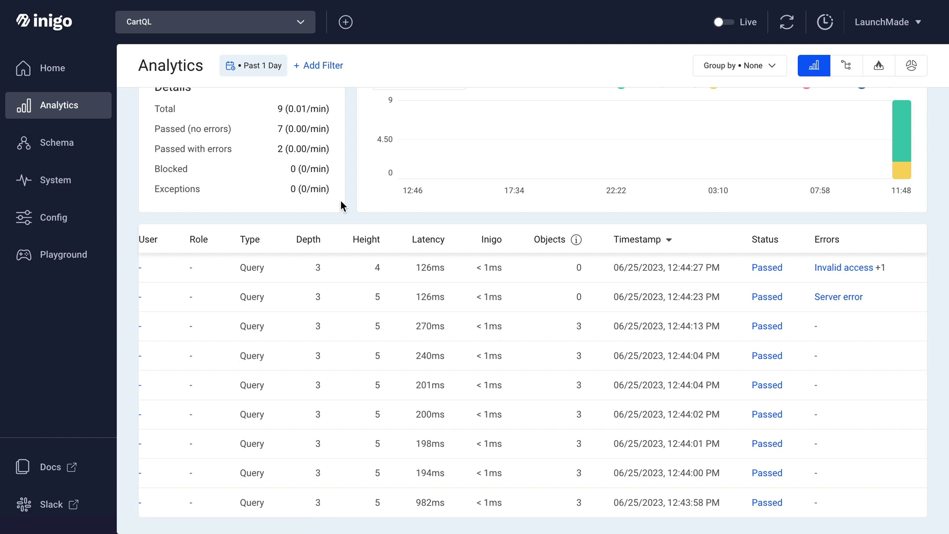
- Inspect the error details of the query flagged with a server error and close them
click(835, 300)
click(408, 107)
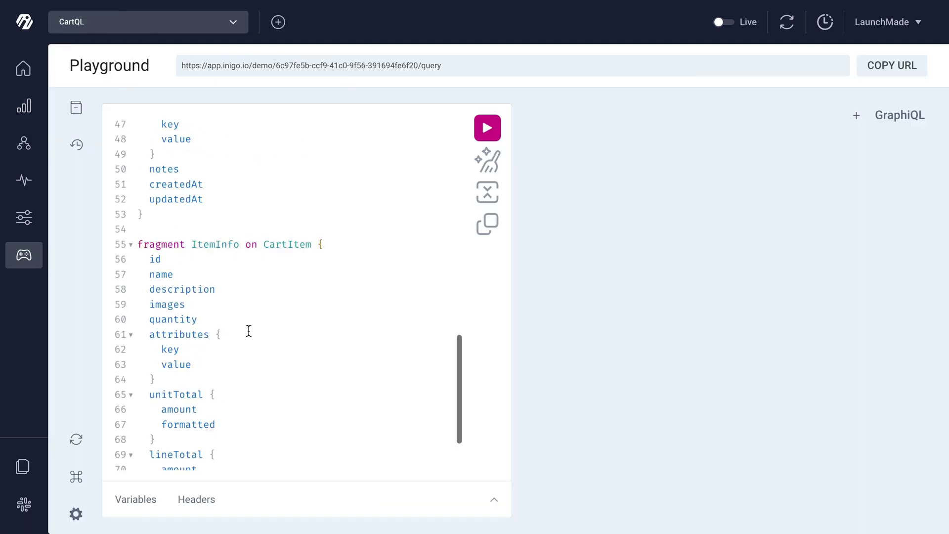
- Run the Playground cart query with currency code GBP and the CartWithItems fragment, and review the returned cart
scroll(249, 331, up, 10)
click(488, 127)
scroll(770, 341, down, 5)
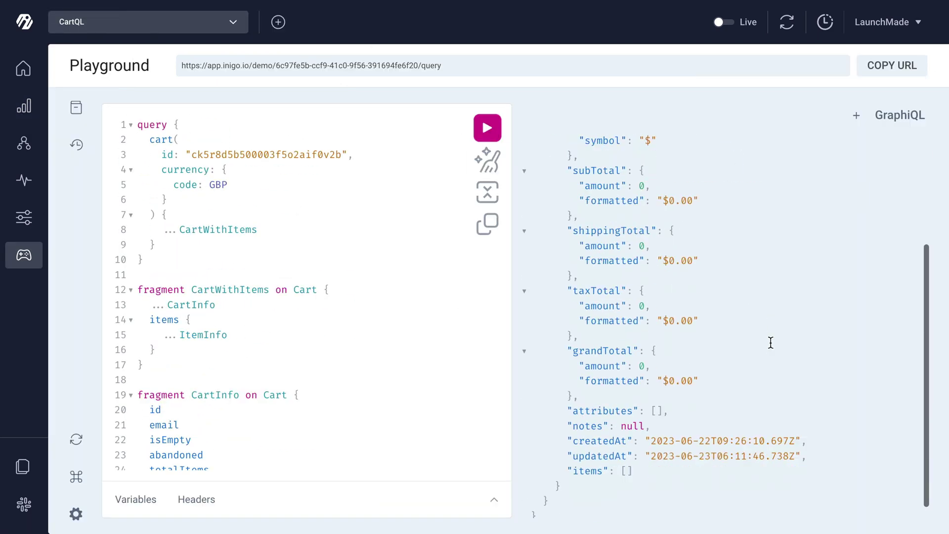
scroll(769, 341, up, 5)
- Add a second query tab with an addItem mutation for the Full Logo Tee at price 2000, name it addToCart and run it
click(856, 116)
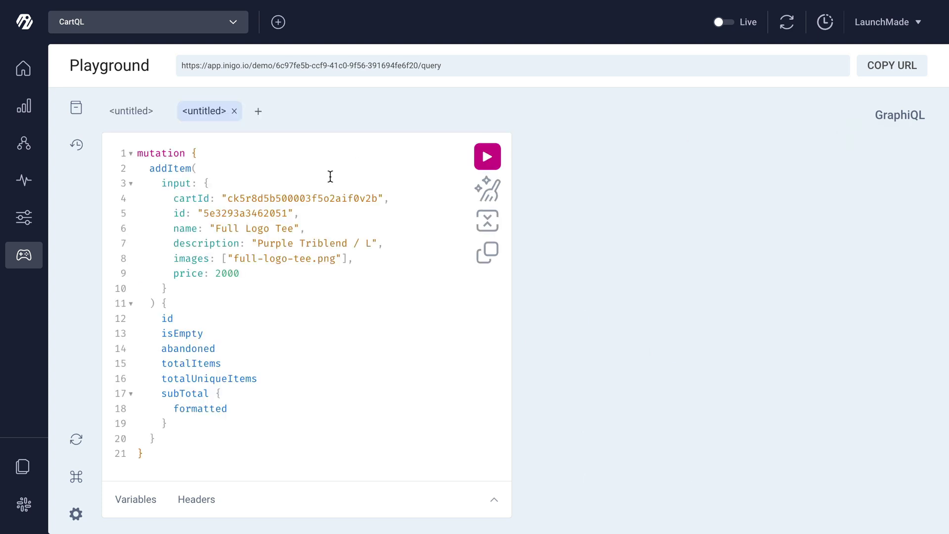
text(addToCart)
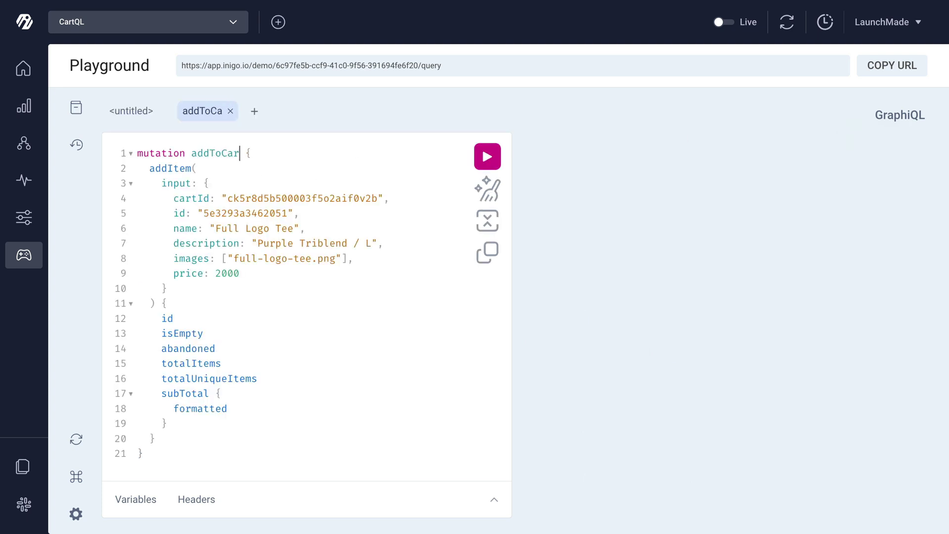
click(488, 156)
- Name the untitled cart query getCartById and run it
click(123, 113)
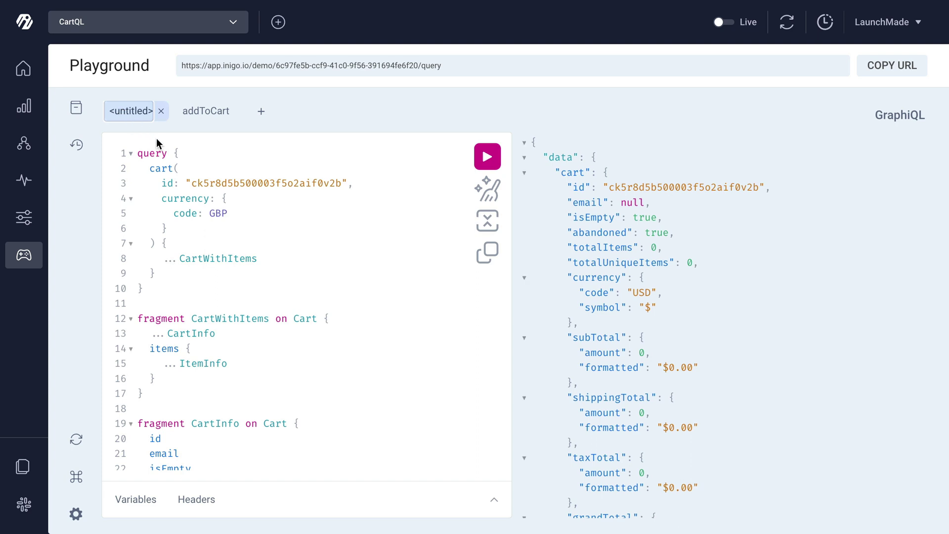
click(168, 153)
text(getCartById)
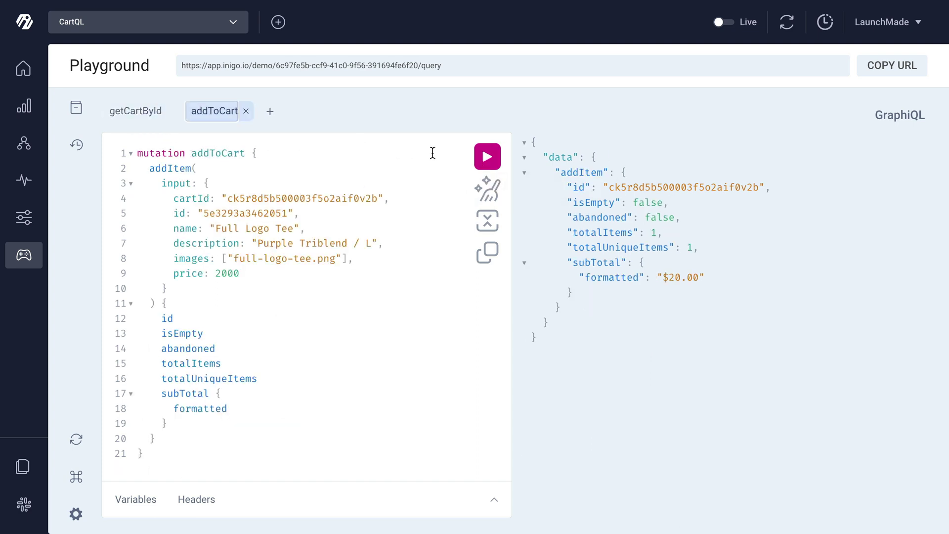
- Run the addToCart mutation three more times
click(488, 157)
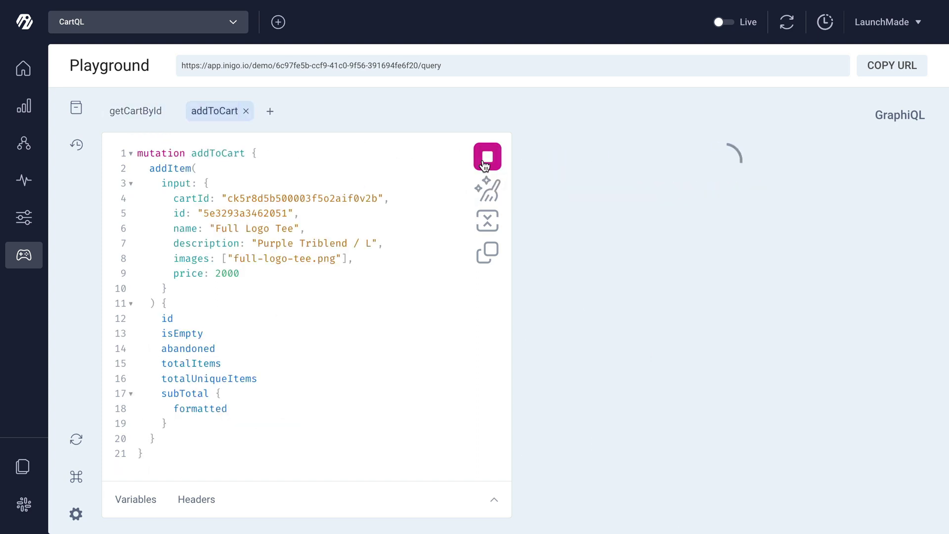
click(485, 163)
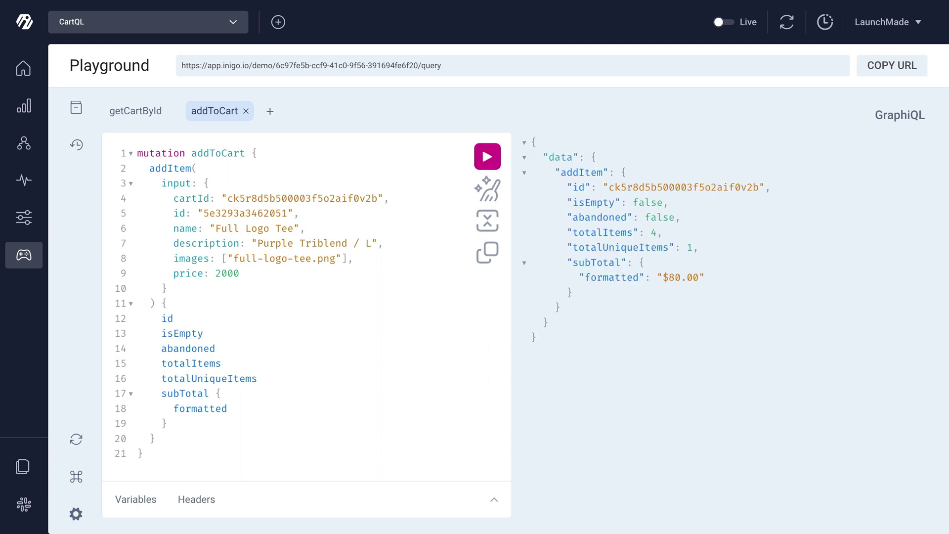
- Create an updateItem mutation in a new tab that sets item 5e3293a3462051 to quantity 2, name it updateItemById and run it
click(270, 111)
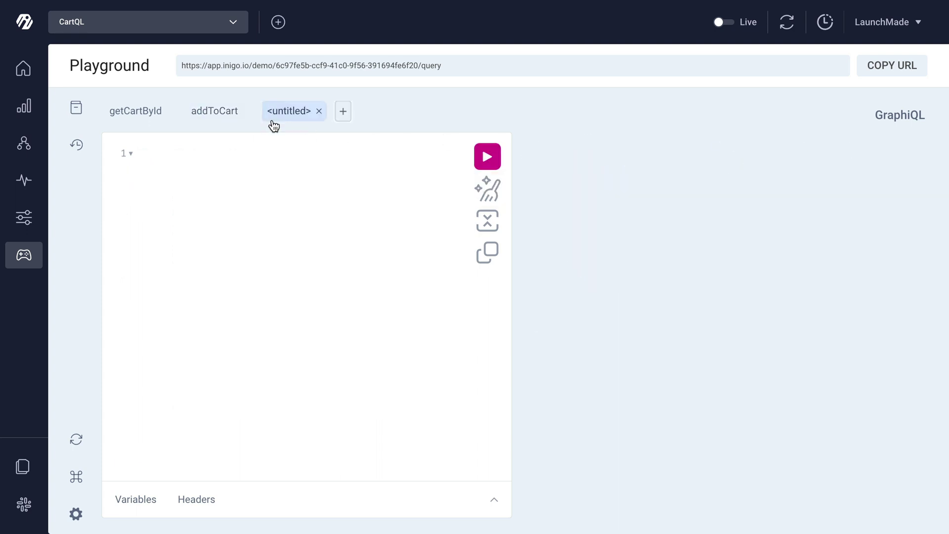
text(mutation {   updateItem(     input: {       cartId: "ck5r8d5b500003f5o2aif0v2b",       id: "5e3293a3462051",       quantity: 2     }   ) {     id     isEmpty     abandoned     totalItems     totalUniqueItems     subTotal {       formatted     }   } })
click(188, 153)
text(updateItemById)
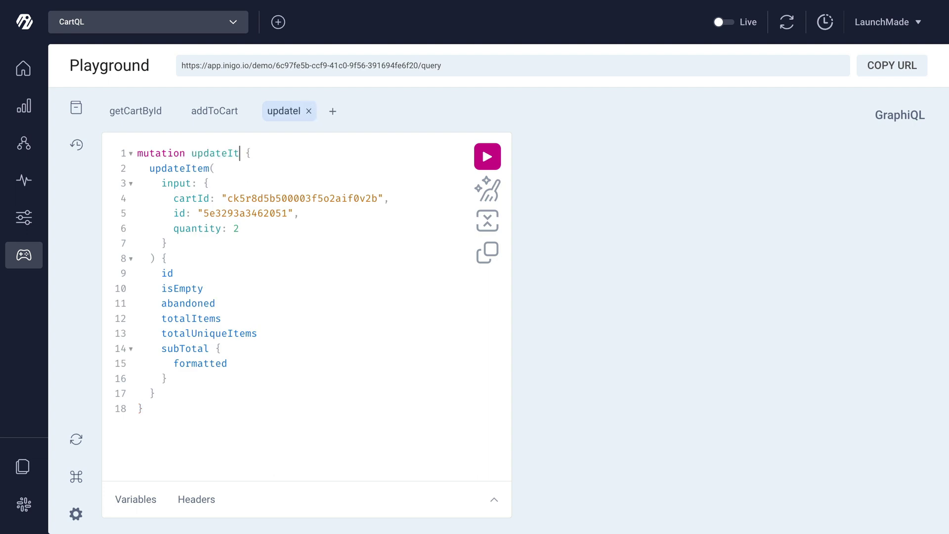
click(494, 163)
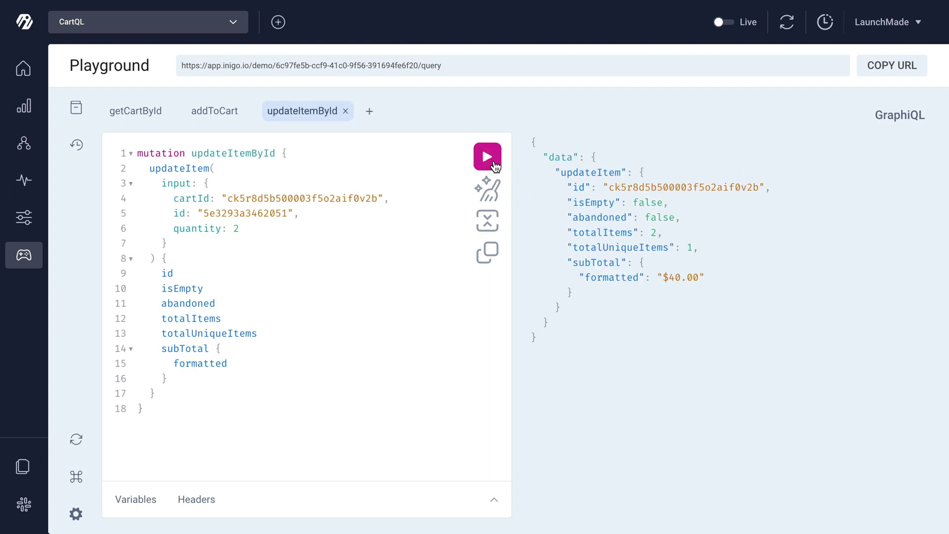
- Set the quantity in the updateItemById mutation to 20 and run it again
click(247, 228)
text(0)
key(ctrl+Return)
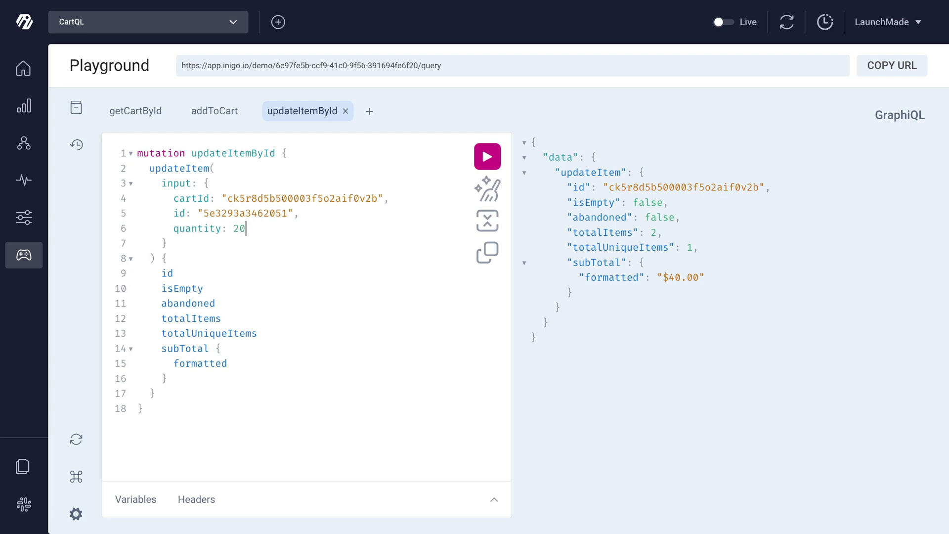
- Rerun getCartById and examine the quantity, unit total and line total of the returned cart item
click(135, 111)
scroll(731, 346, down, 10)
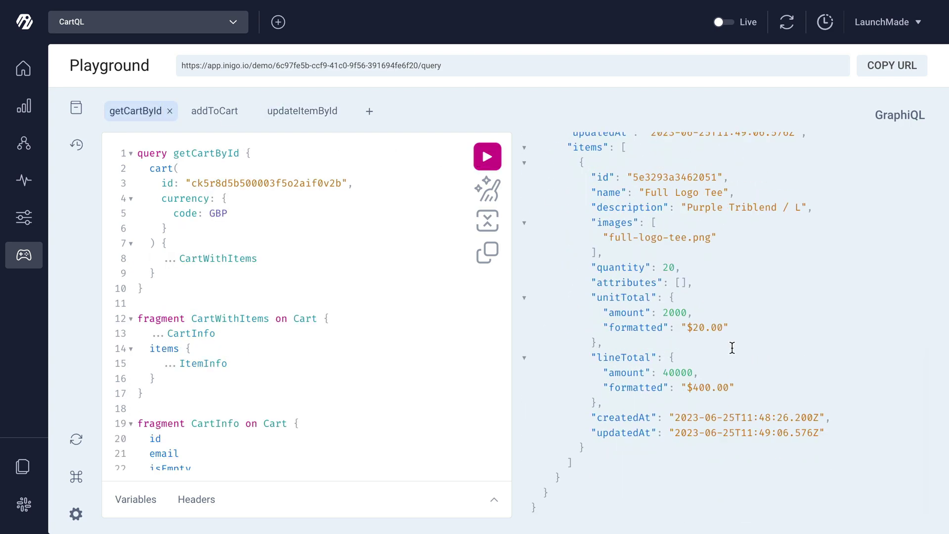
drag(579, 296, 710, 401)
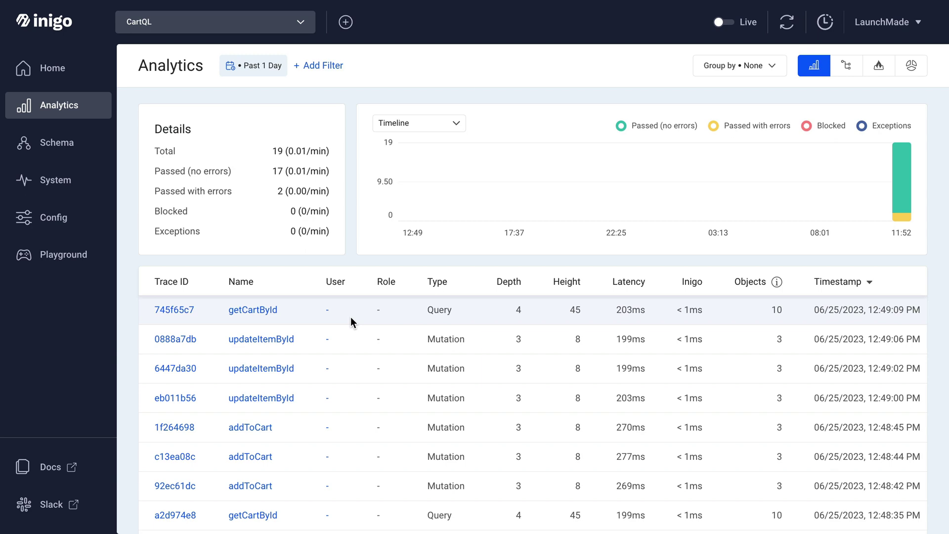
- Examine the named queries and mutations in the CartQL analytics request list
scroll(351, 319, down, 3)
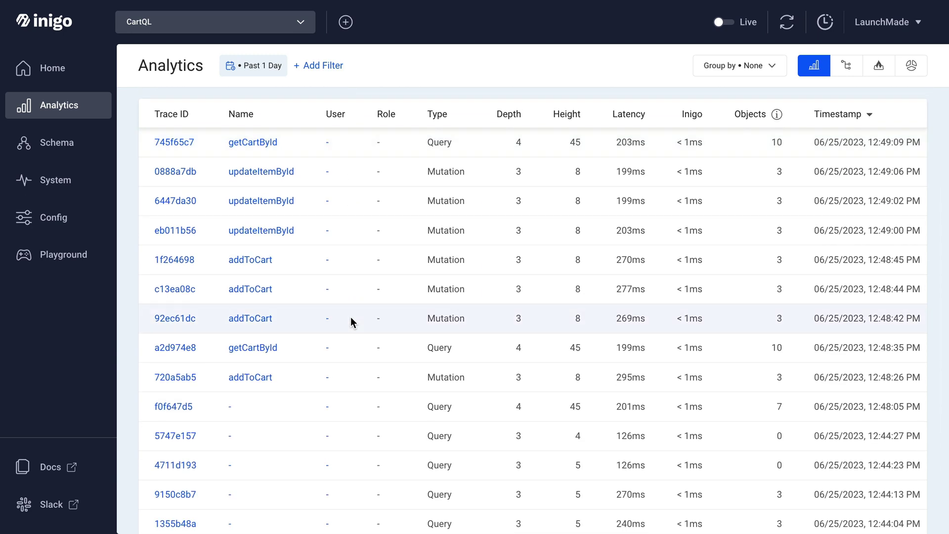
scroll(351, 321, up, 2)
- Open the schema coverage analytics and examine the fields utilization of the Mutation type, including addItem
click(911, 66)
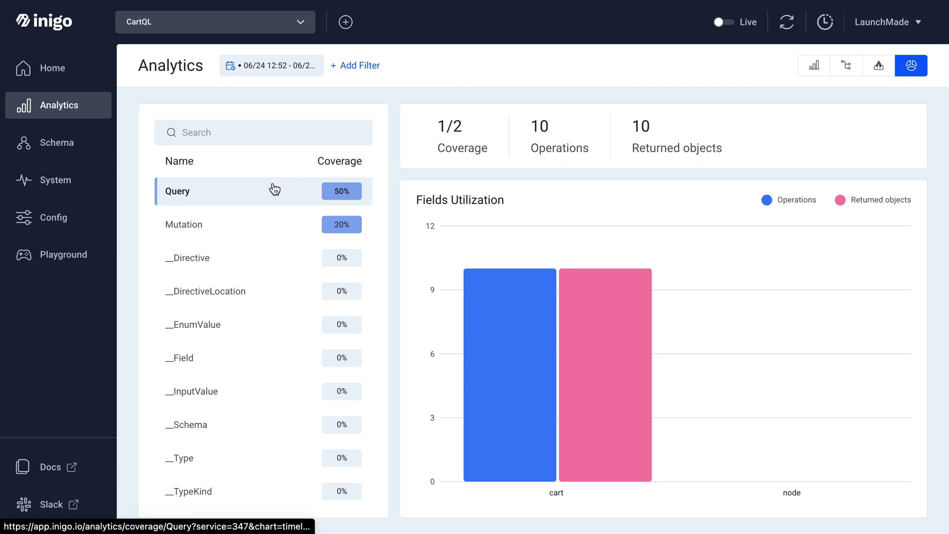
click(254, 226)
mouse_move(471, 280)
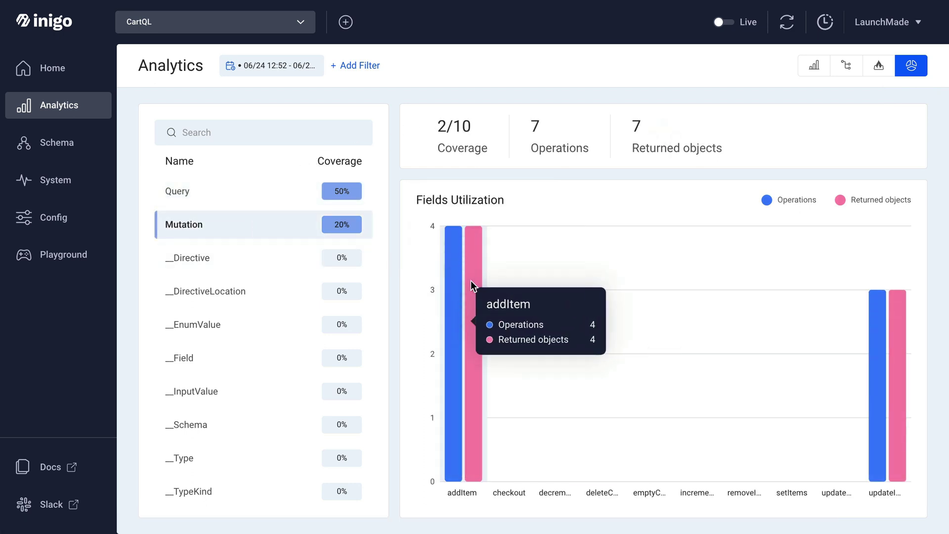
- Examine the coverage and fields utilization of the Cart and CartItem types
scroll(319, 275, down, 7)
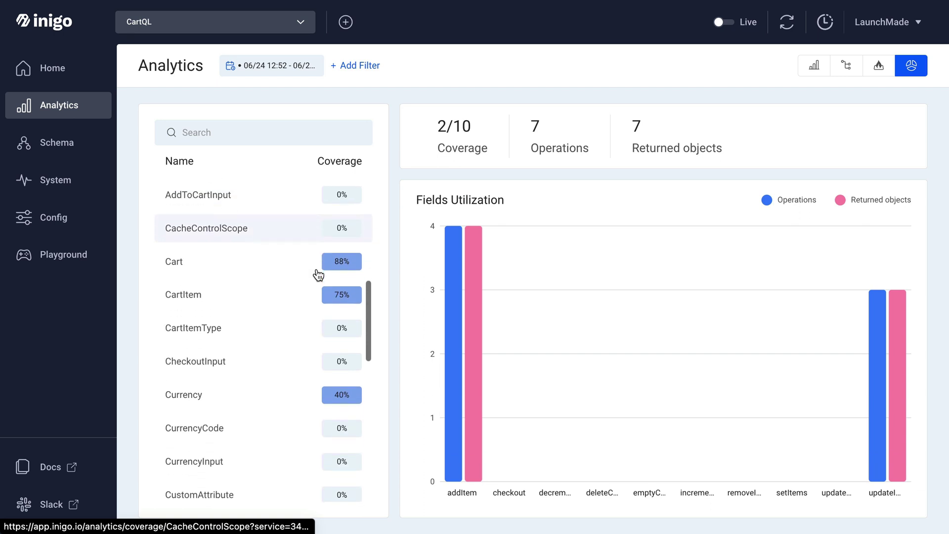
scroll(318, 272, down, 1)
click(322, 248)
click(307, 272)
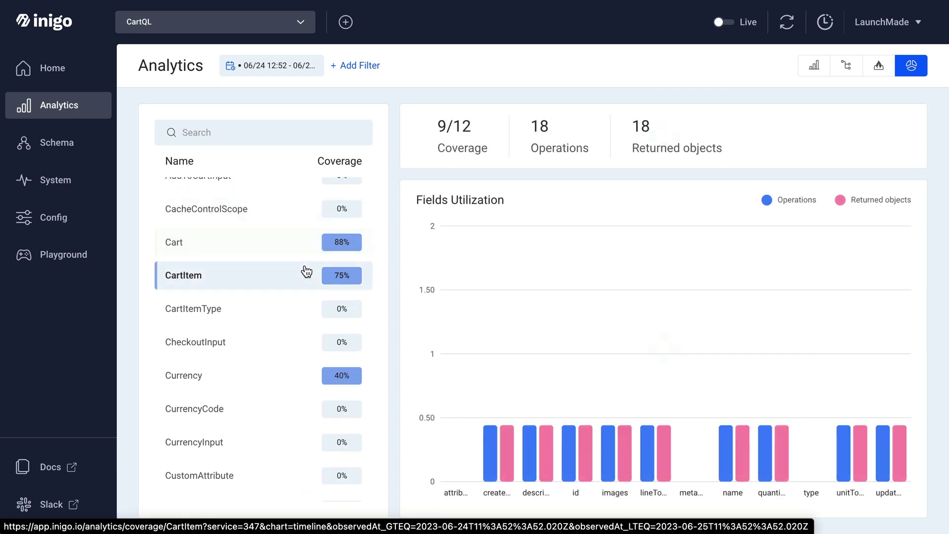
- Examine the fields utilization of the Money type, checking its amount and formatted fields
scroll(307, 272, down, 5)
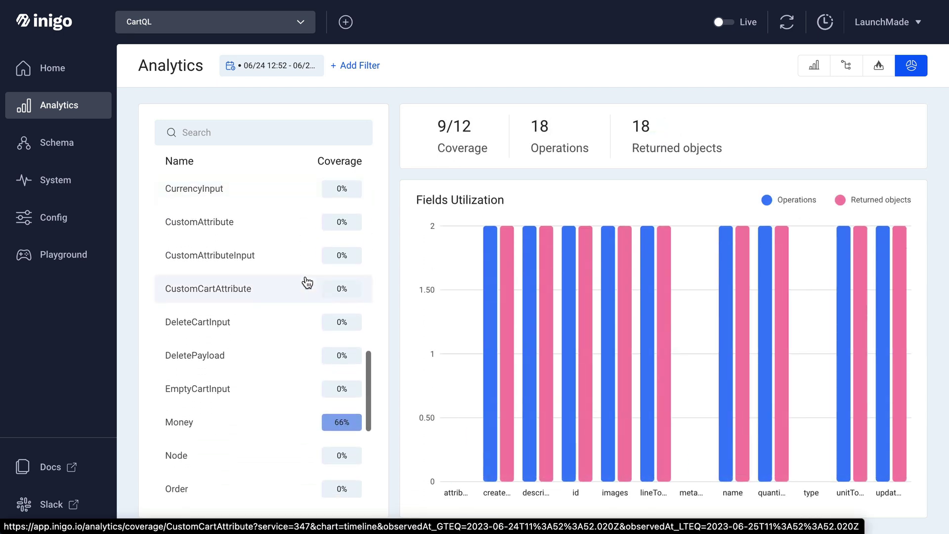
scroll(307, 281, down, 2)
click(277, 358)
mouse_move(504, 384)
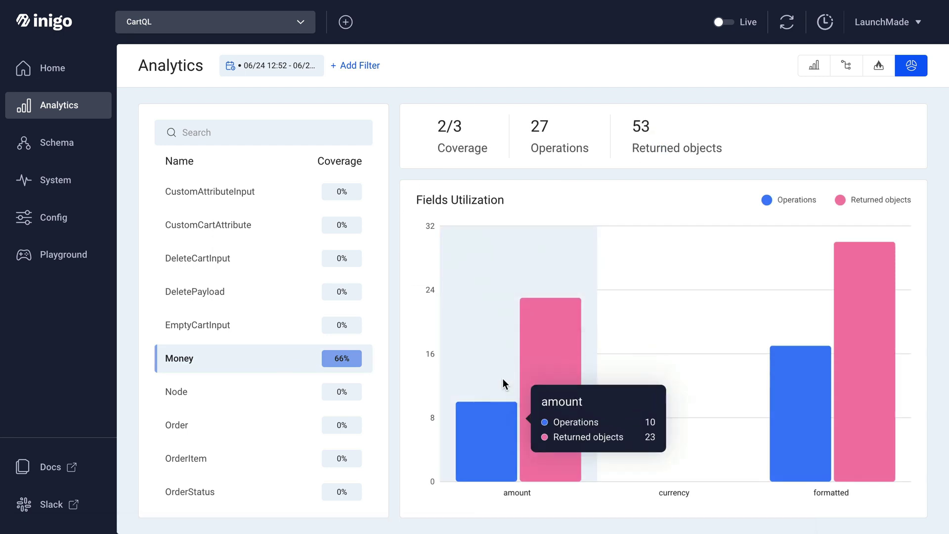
mouse_move(801, 381)
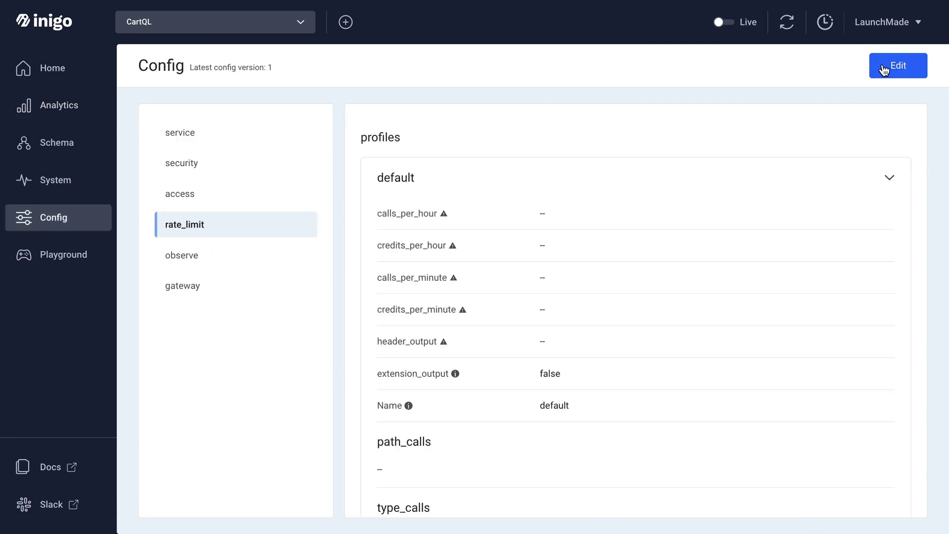
- Start editing the rate_limit configuration and enable extension_output for the default profile
click(886, 67)
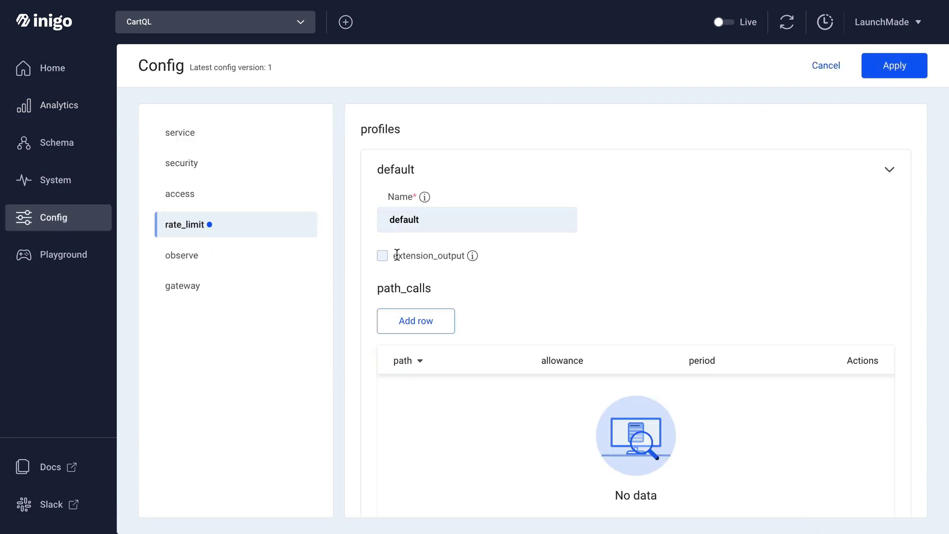
click(391, 257)
- Add a path call limit for query.cart with an allowance of 1 and a period of 1m0s
click(411, 321)
click(414, 216)
text(q)
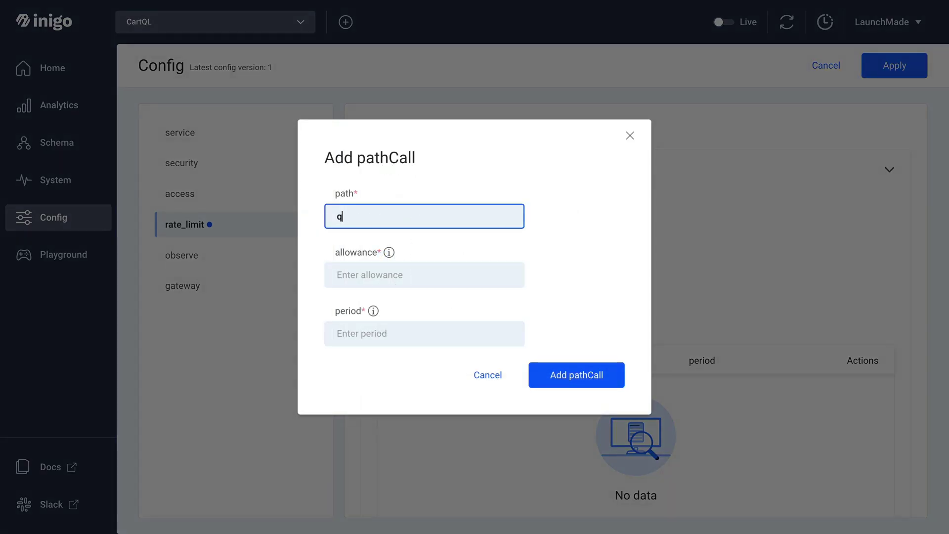
key(BackSpace)
click(375, 275)
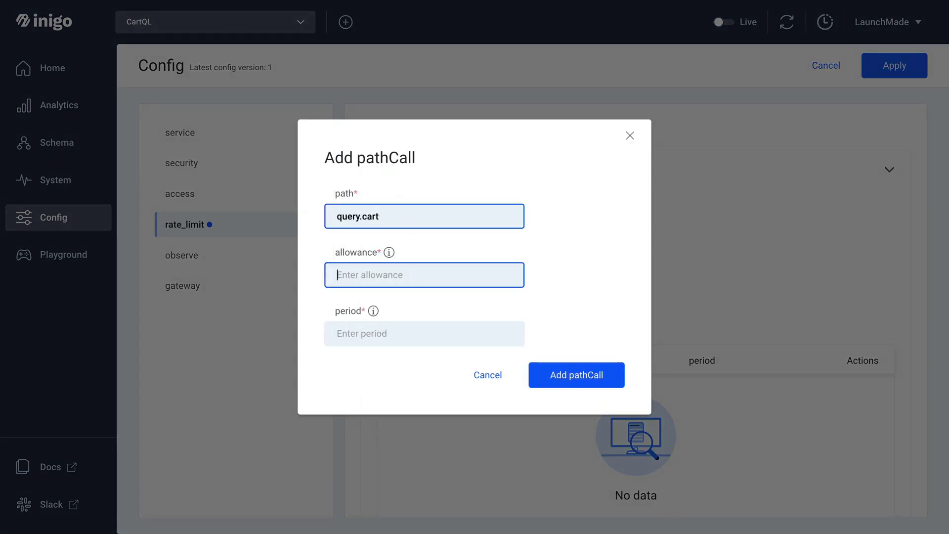
text(1)
click(424, 334)
text(1m)
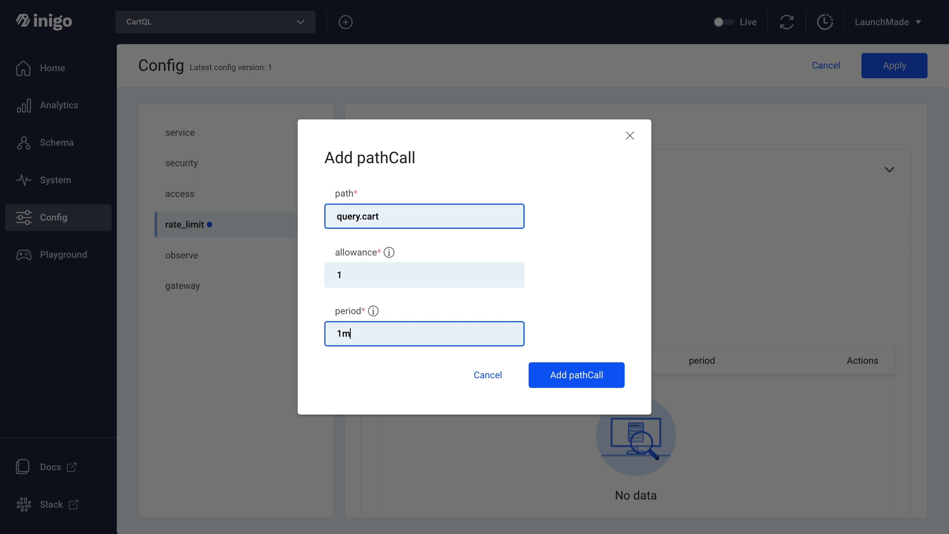
text(0s)
click(569, 373)
- Add a type call limit for Cart with an allowance of 1 and a period of 1m0s
scroll(566, 371, down, 3)
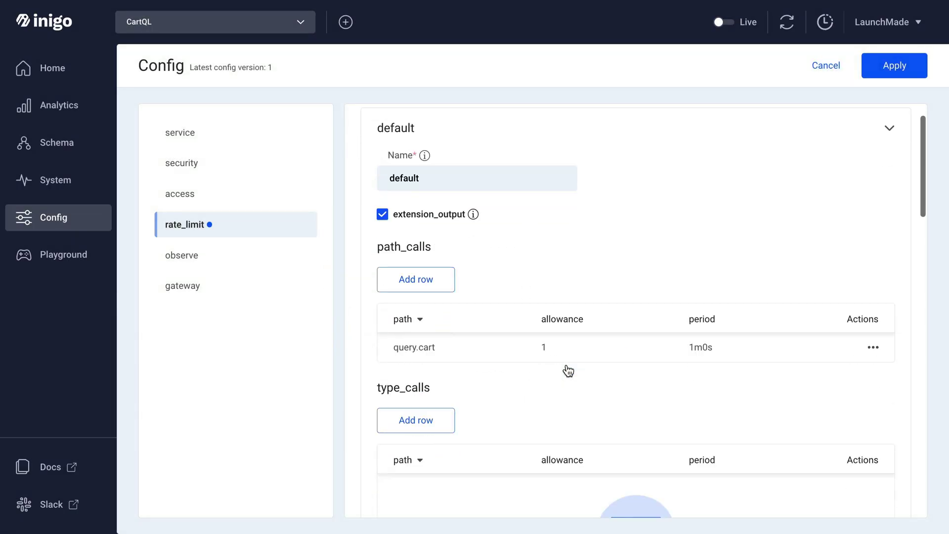
click(451, 355)
click(331, 215)
text(Cart)
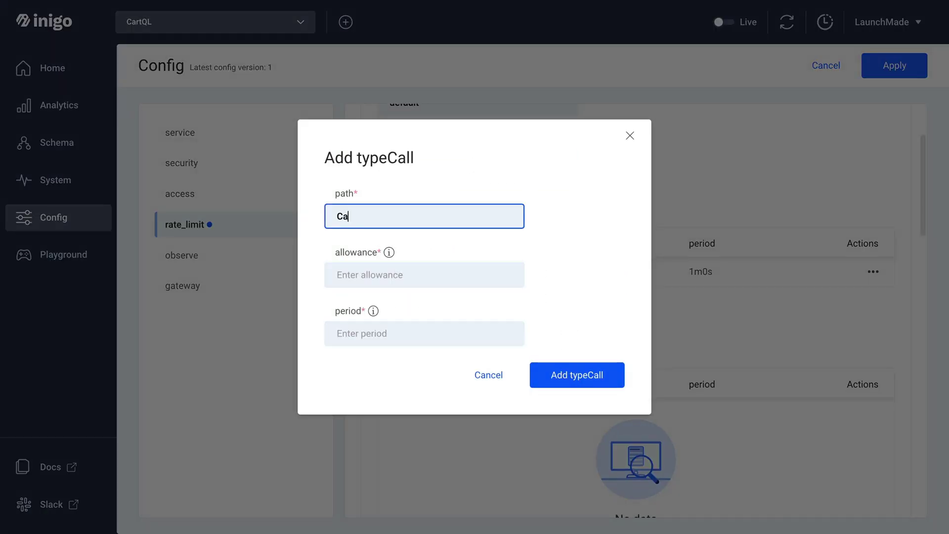
click(368, 272)
text(1)
click(341, 333)
text(1)
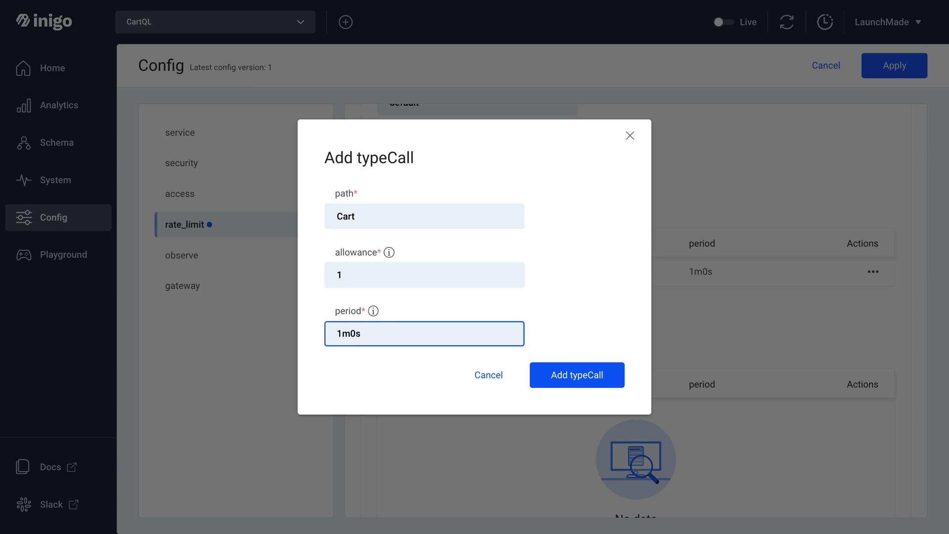
click(534, 377)
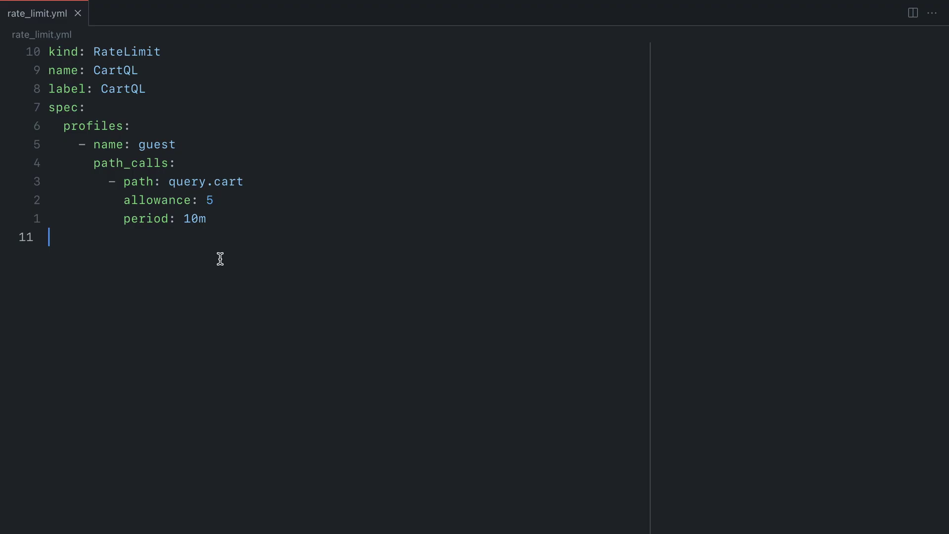
- Switch to the code editor and examine the path_calls block of the guest profile in rate_limit.yml
drag(93, 164, 221, 214)
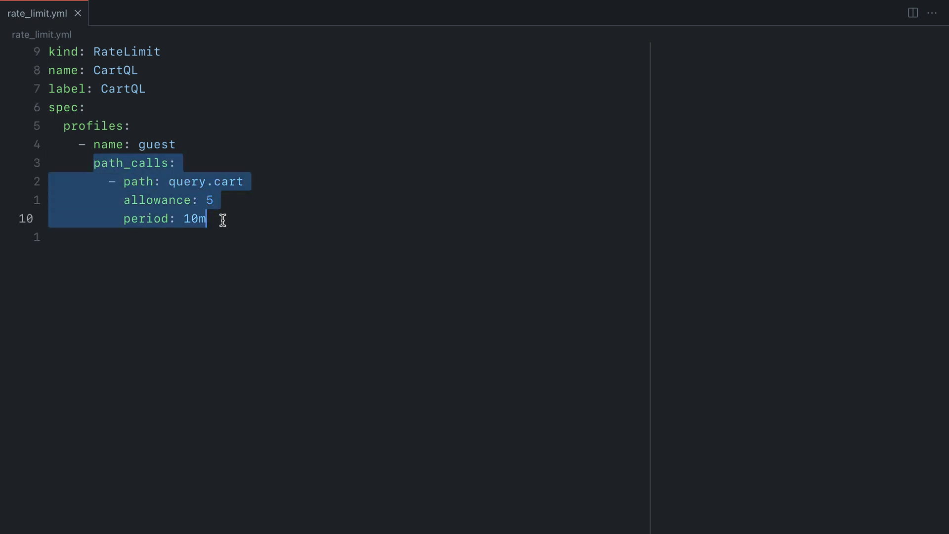
click(226, 238)
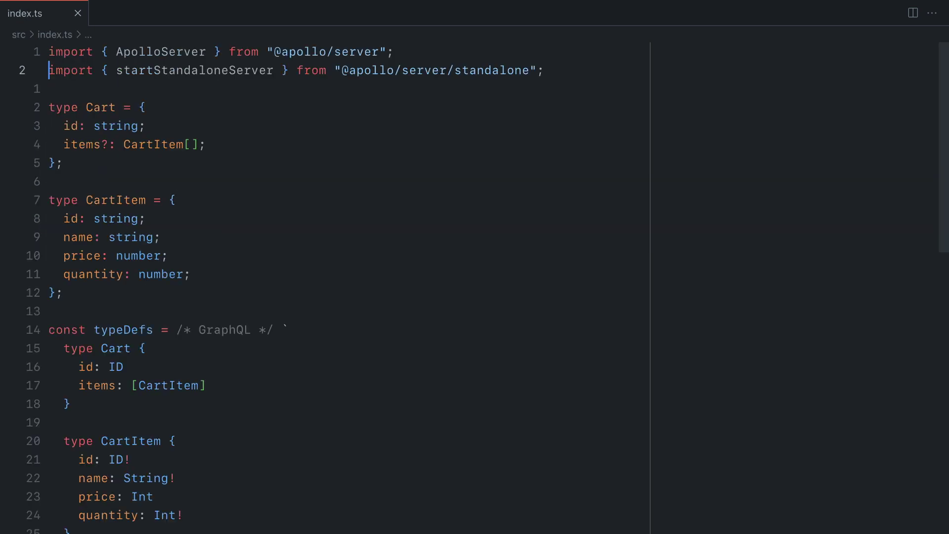
- Import InigoPlugin from "inigo.js" below the Apollo imports in index.ts
key(End)
key(Return)
text(import )
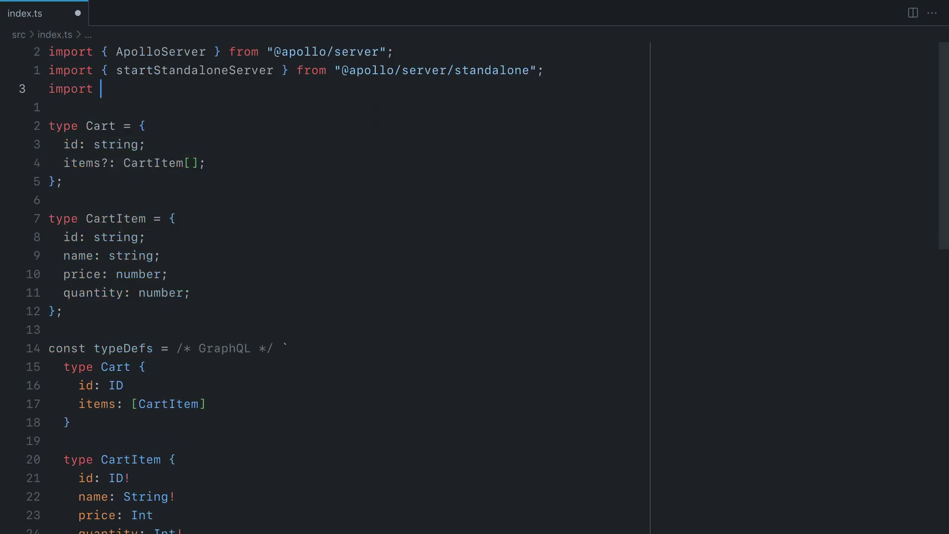
text({ InigoPlu)
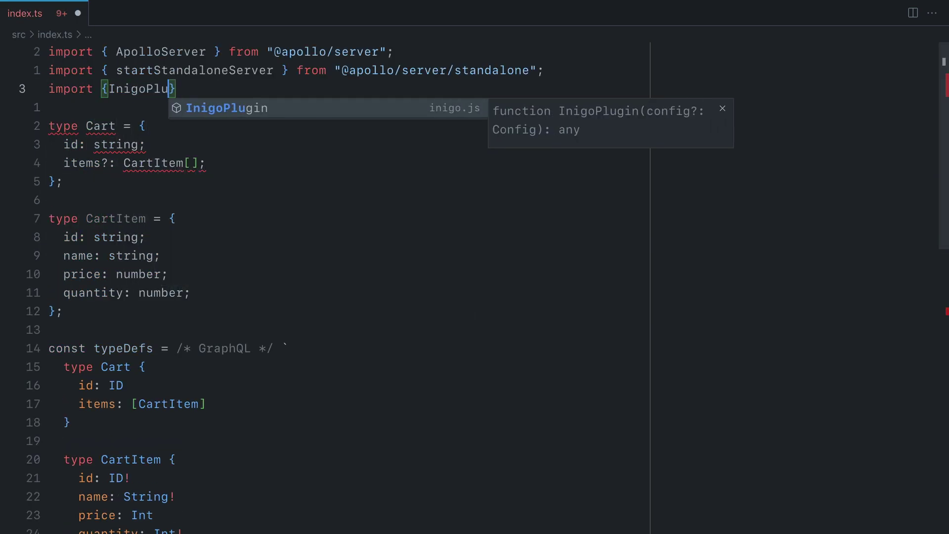
key(Return)
- Add a call to InigoPlugin() to the ApolloServer plugins array and save index.ts
double_click(150, 89)
key(ctrl+c)
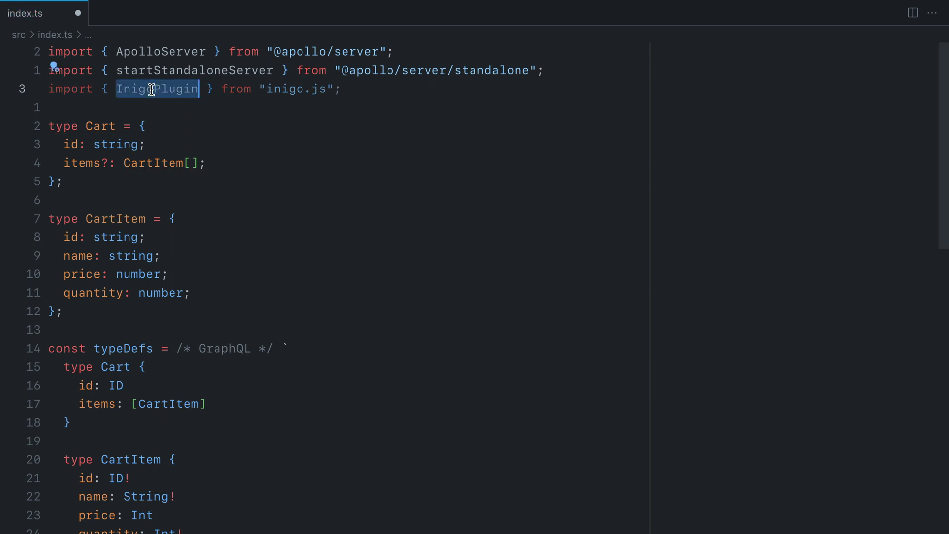
scroll(151, 89, down, 10)
scroll(152, 89, up, 1)
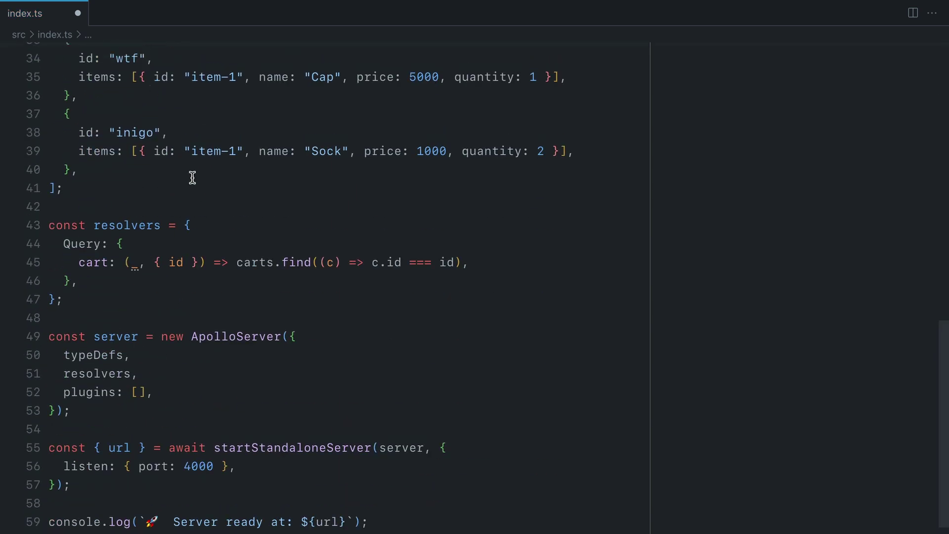
click(137, 390)
key(ctrl+v)
text(()
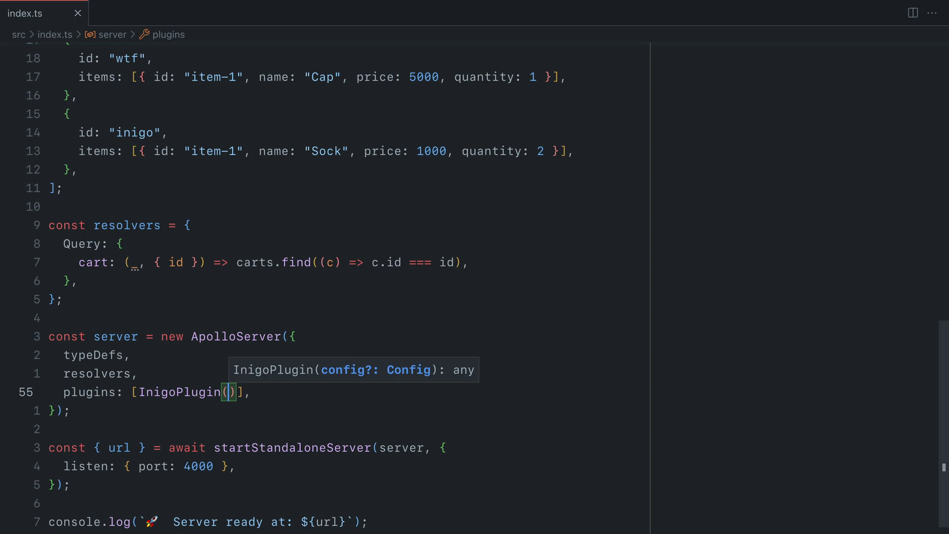
- Start the Apollo server from the editor's terminal with npm start
key(ctrl+grave)
text(npm start)
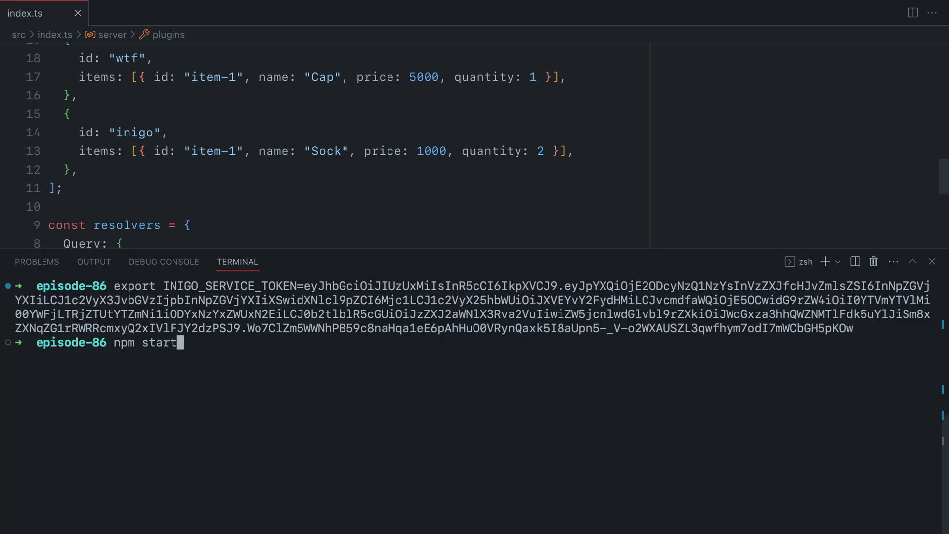
key(Return)
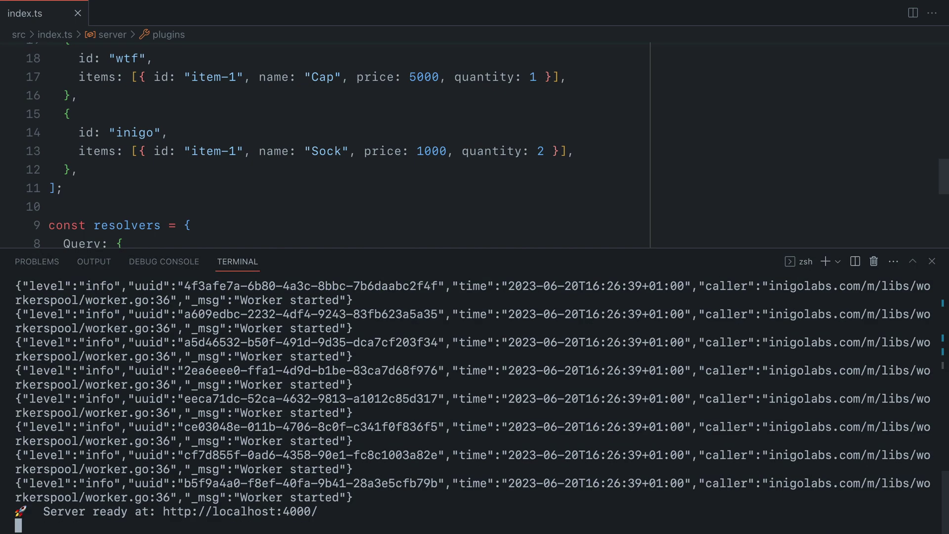